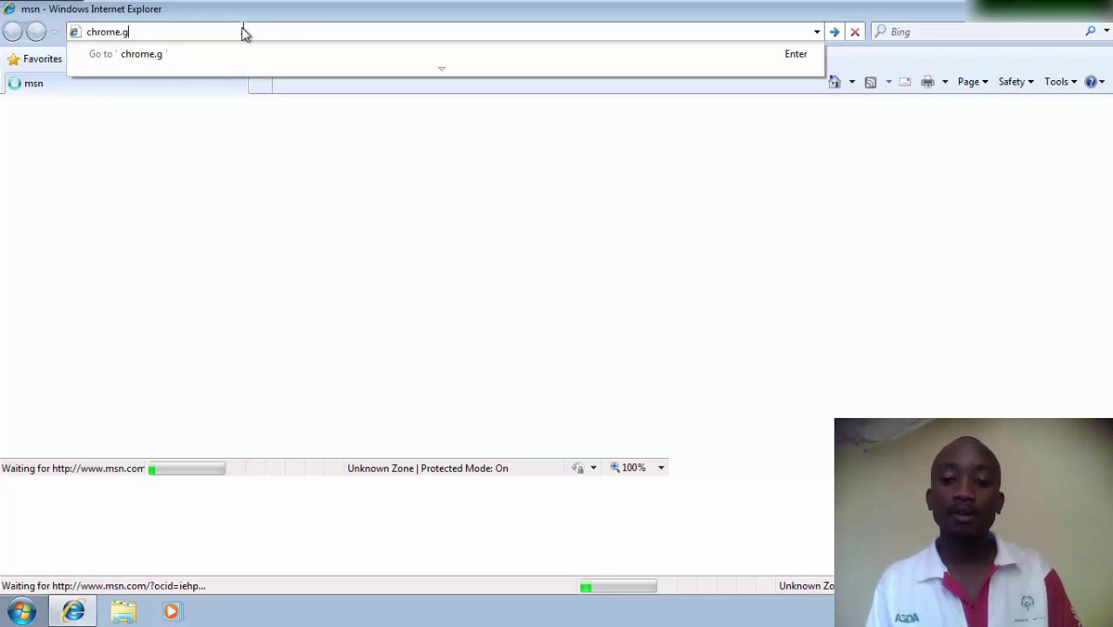
- Download Google Chrome from chrome.google.com, accepting its terms of service, and allow the Google installer to run and make changes
text(ogle.com)
key(Return)
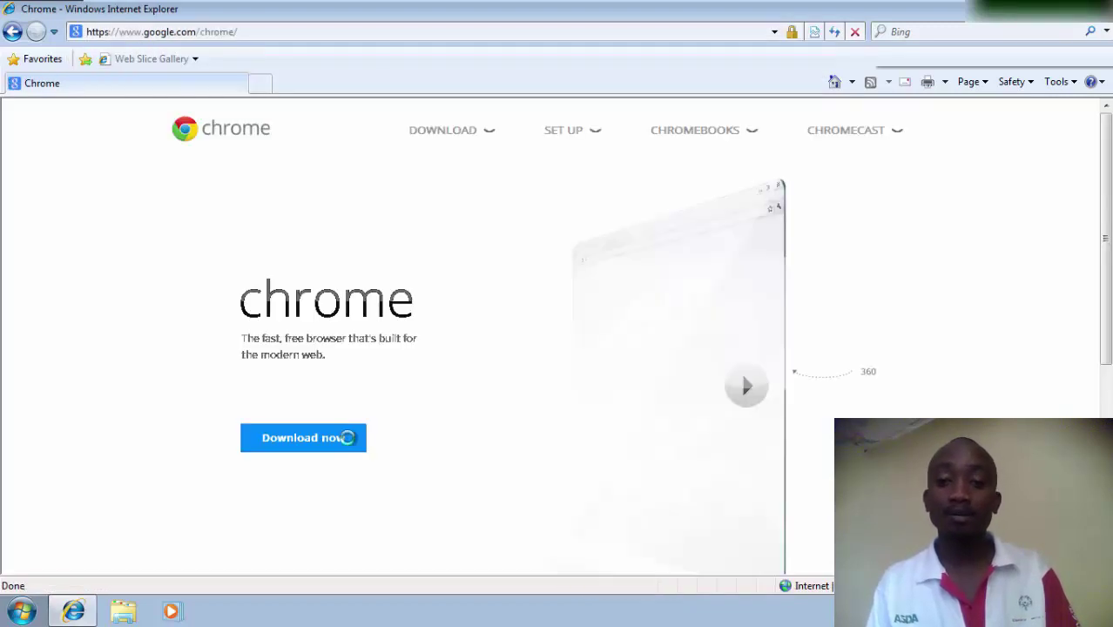
click(347, 439)
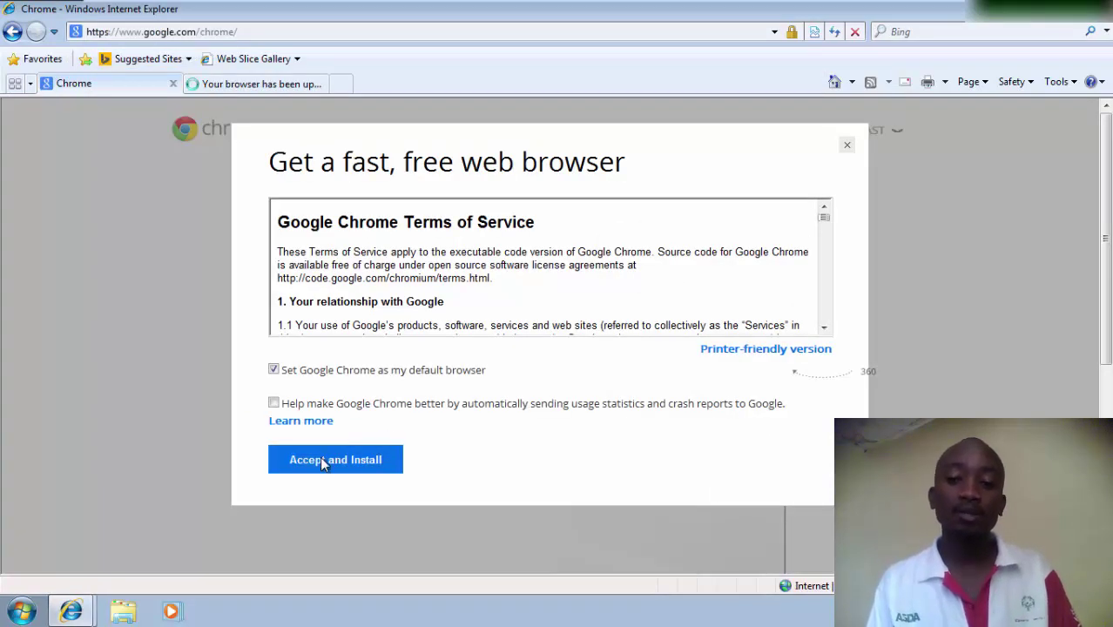
click(323, 462)
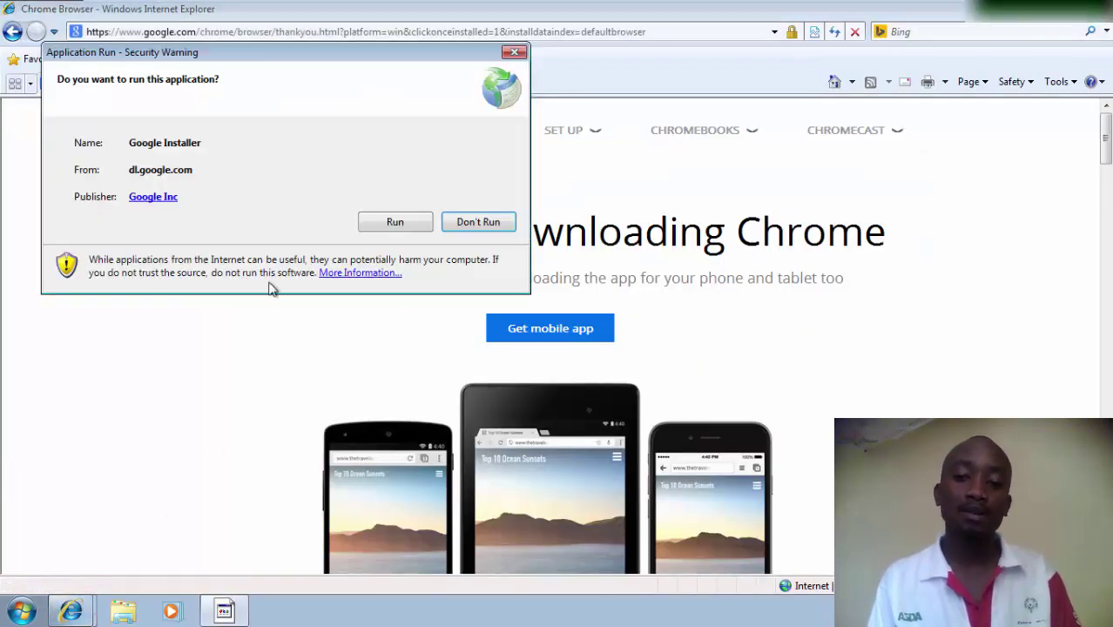
click(422, 224)
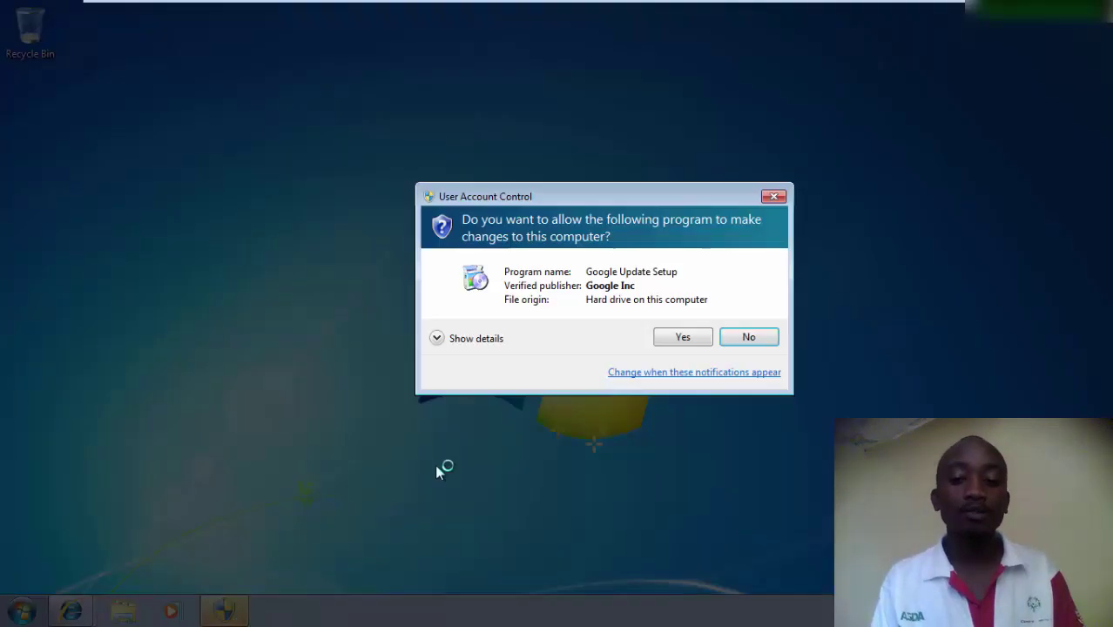
click(682, 337)
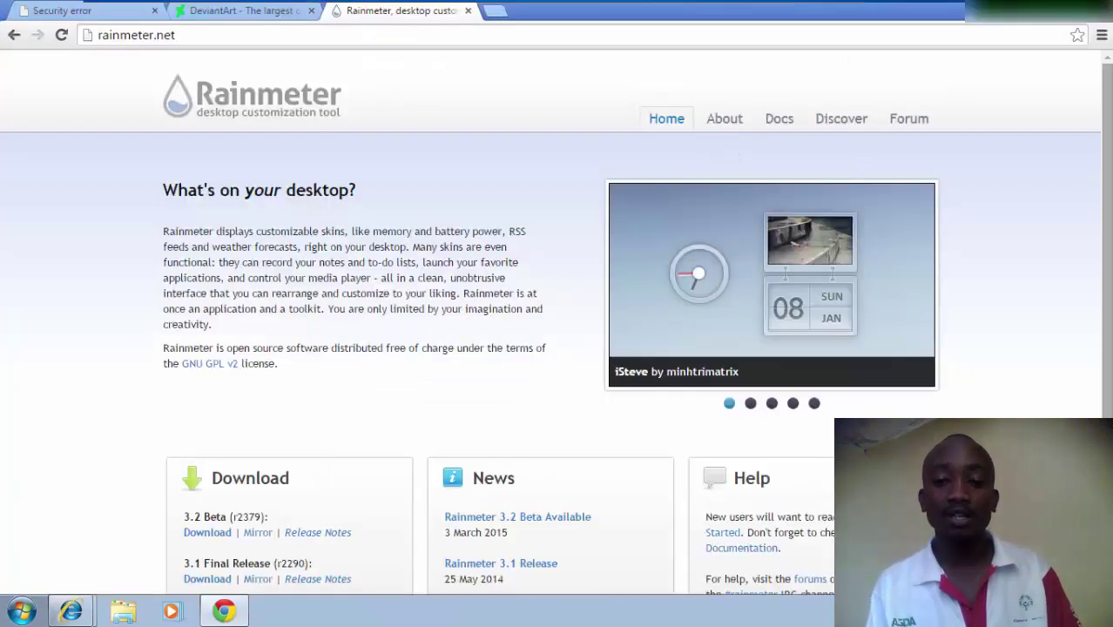
- Download the 3.1 Final Release of Rainmeter from the rainmeter.net home page
scroll(557, 322, down, 3)
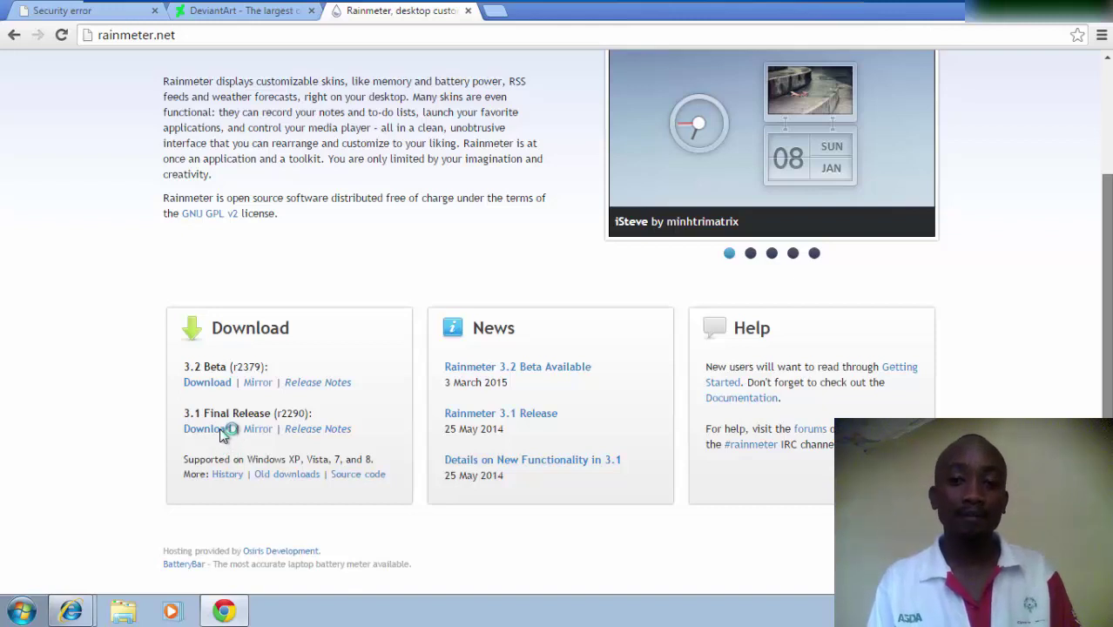
click(220, 427)
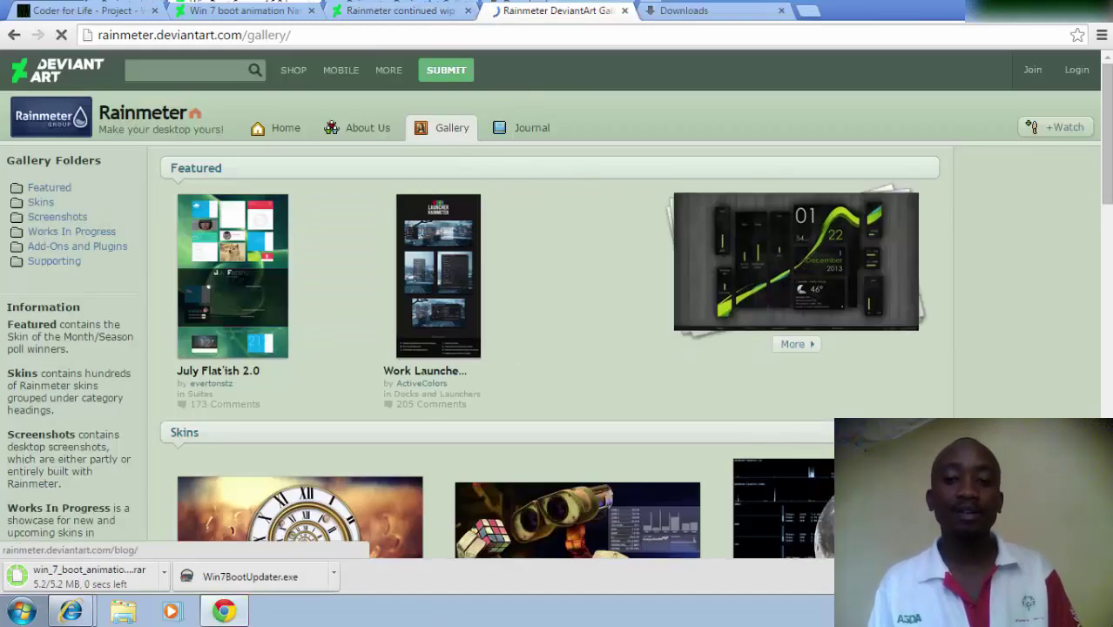
- Browse the Skins folder of the Rainmeter gallery on DeviantArt and download the Iron Man Mark 7 0.96 skin
scroll(991, 268, down, 1)
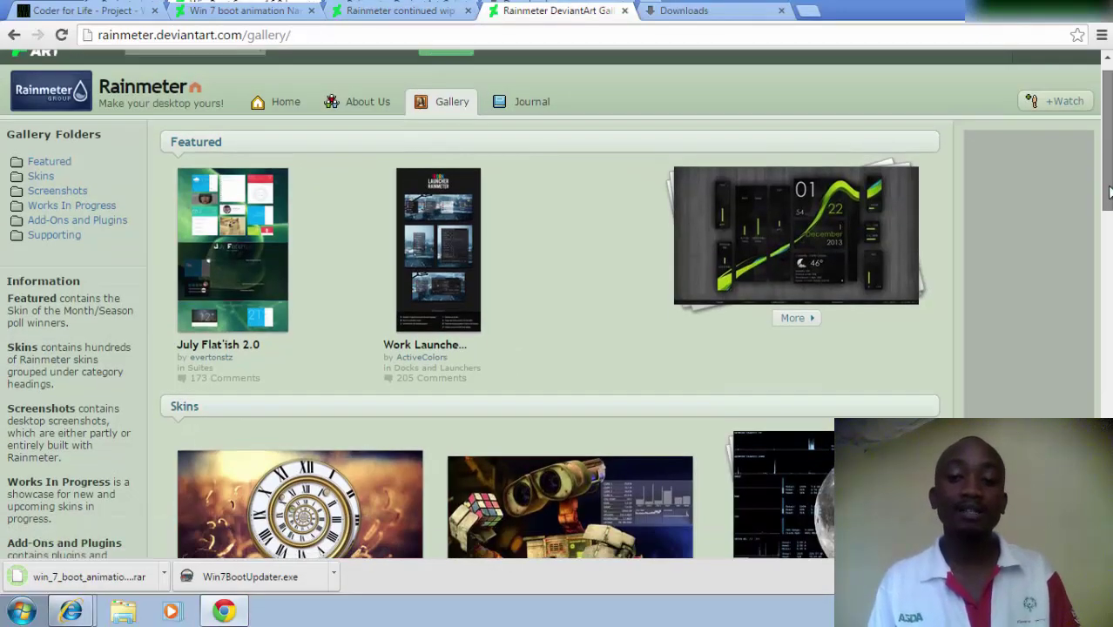
scroll(1104, 264, down, 3)
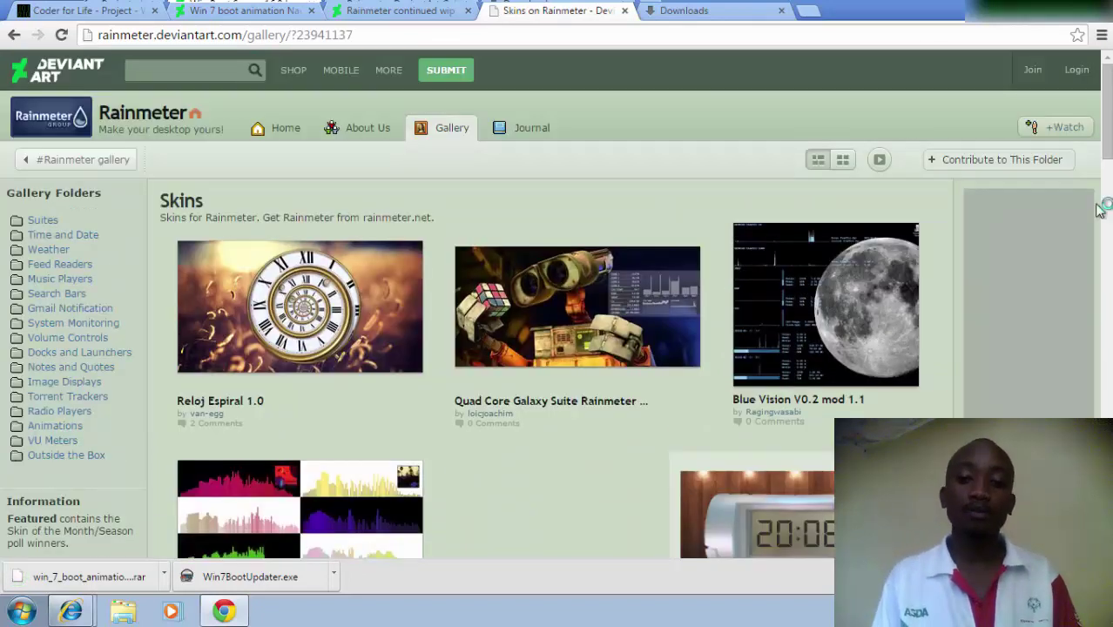
scroll(1107, 174, down, 1)
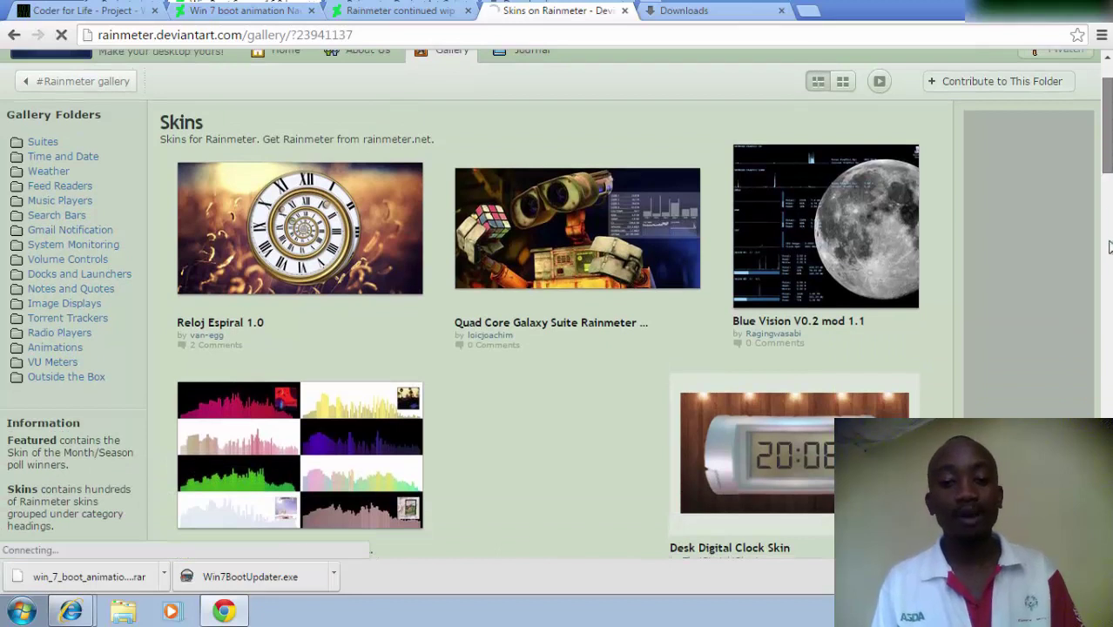
scroll(1109, 248, down, 5)
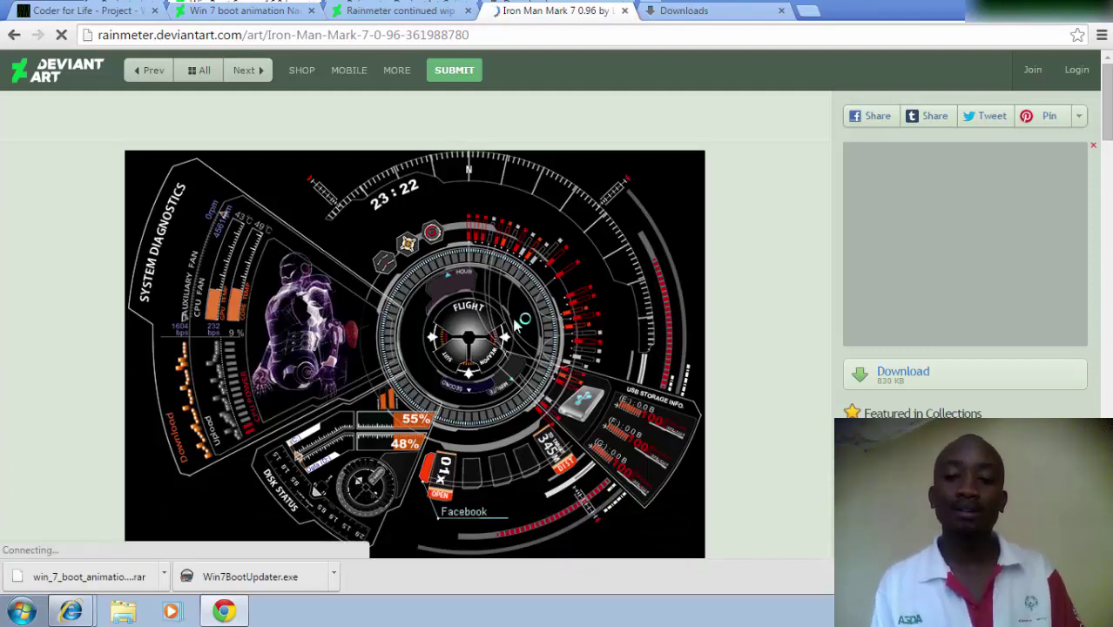
click(917, 380)
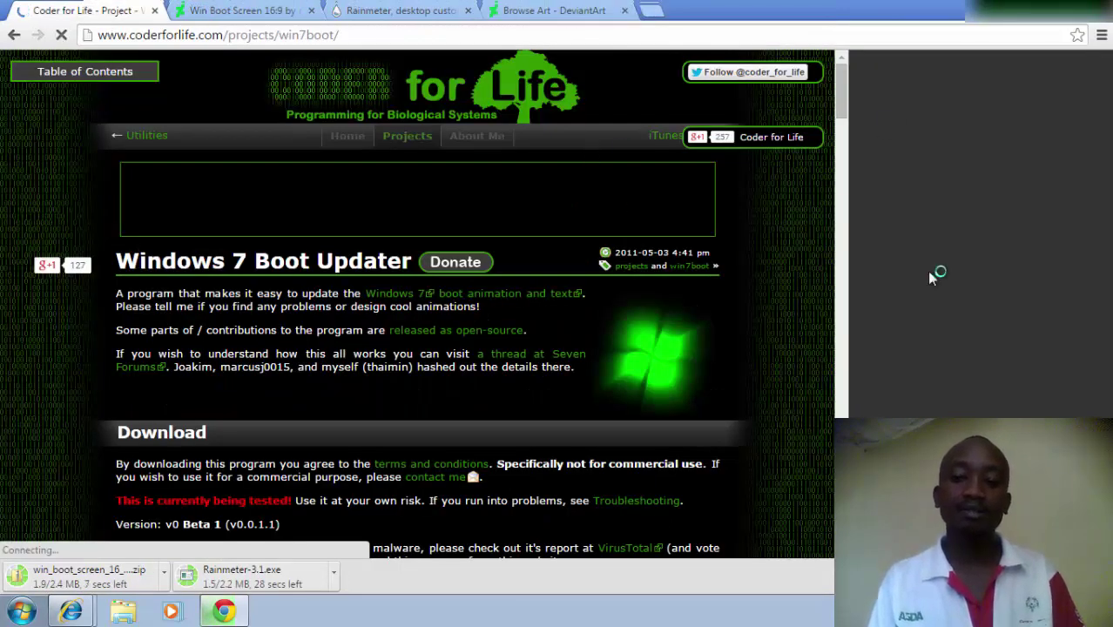
- Download Windows 7 Boot Updater from the Coder for Life project page
scroll(840, 100, down, 1)
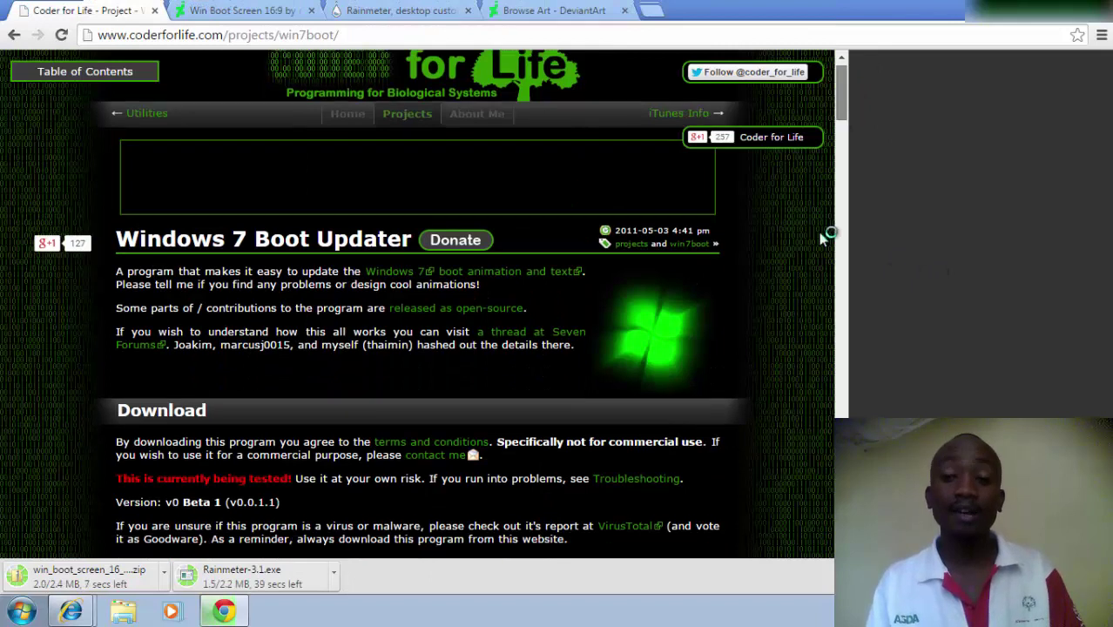
scroll(837, 81, down, 2)
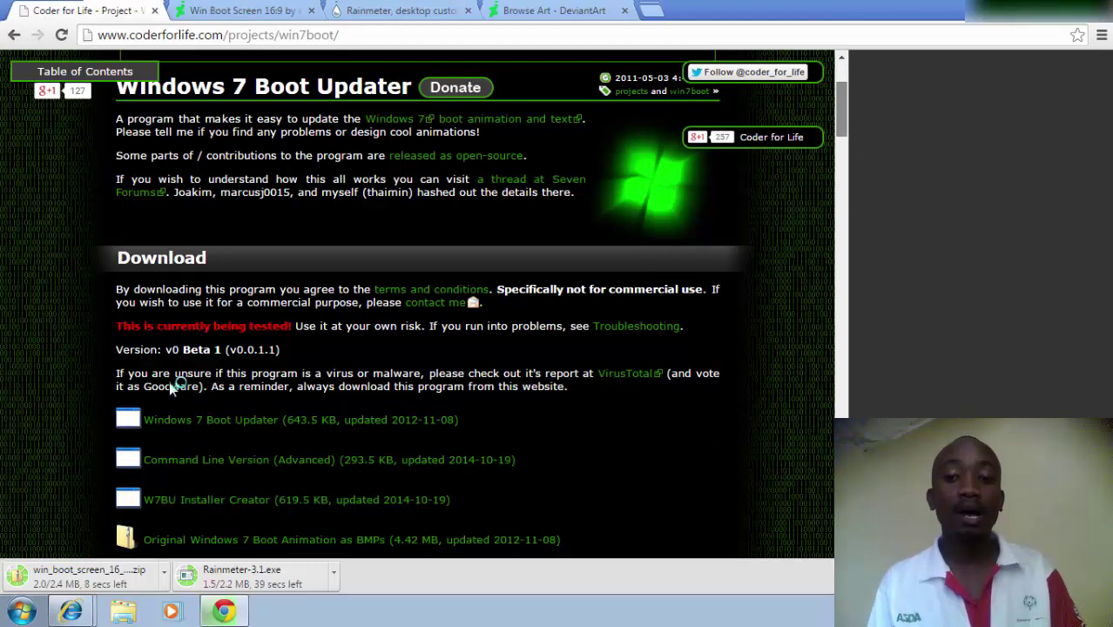
scroll(453, 330, down, 7)
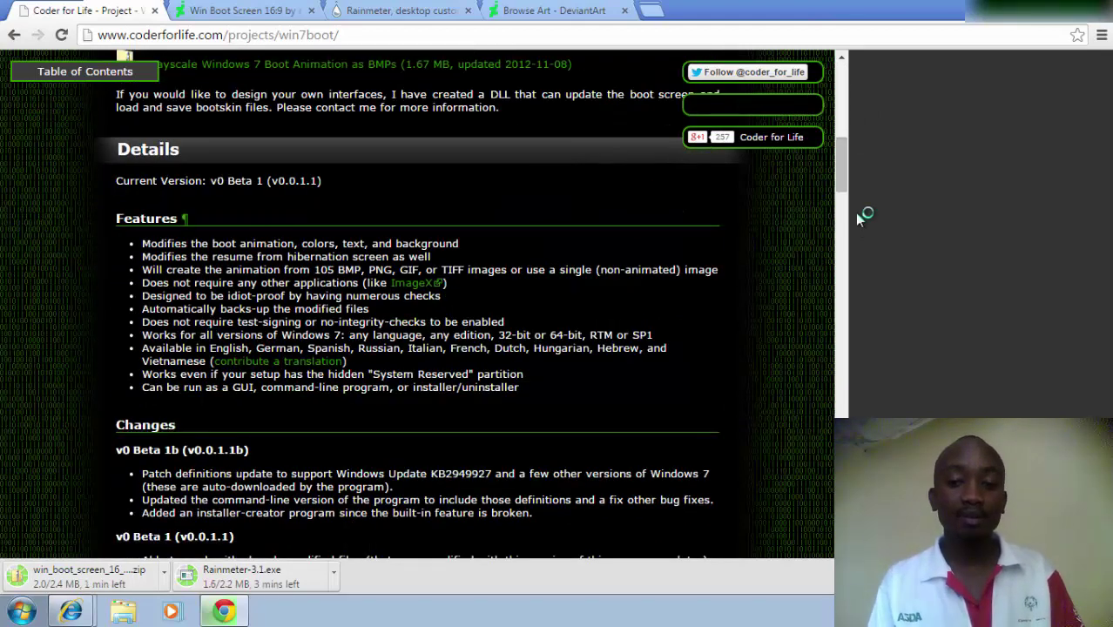
drag(848, 172, 842, 158)
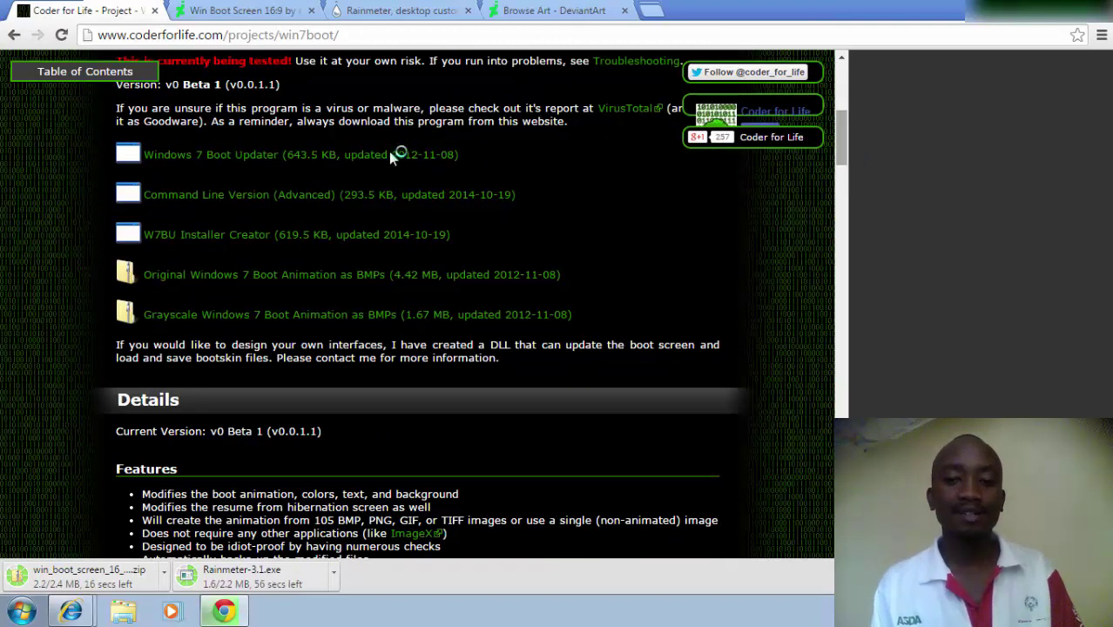
click(232, 155)
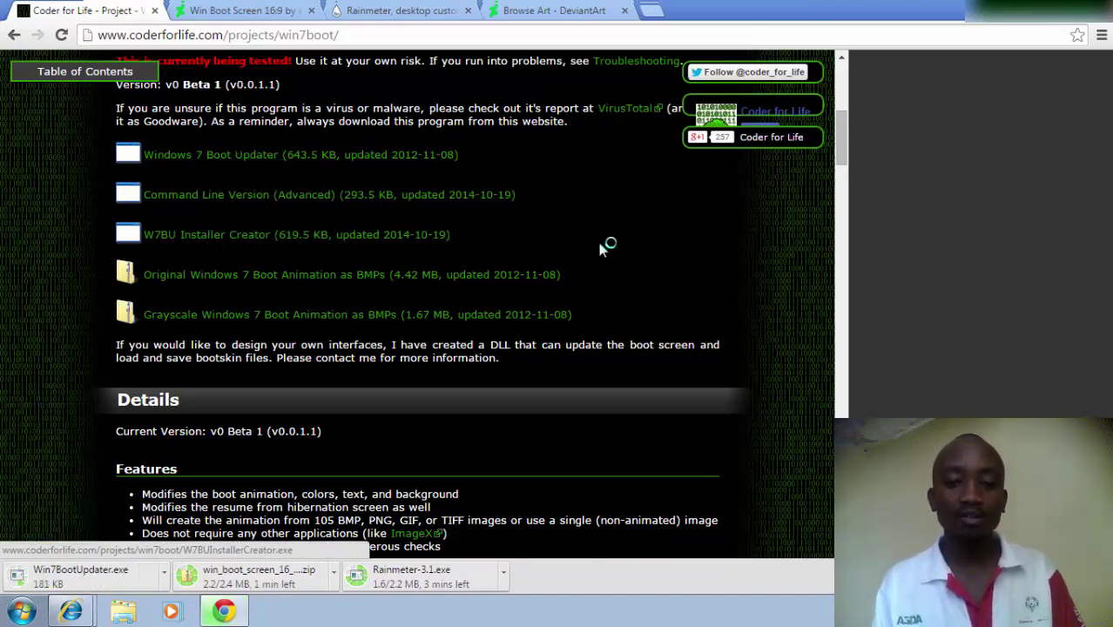
- Browse DeviantArt's boot screen results and download the Win Boot Screen 16:9 design with separate blue arcs around the Windows logo
click(550, 12)
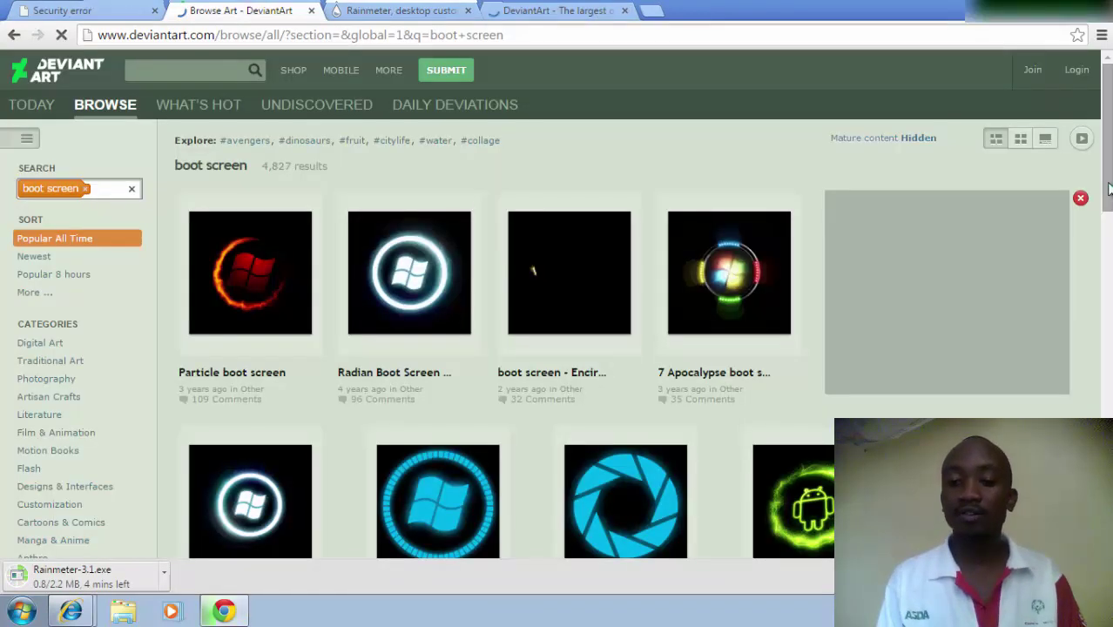
scroll(1108, 188, down, 3)
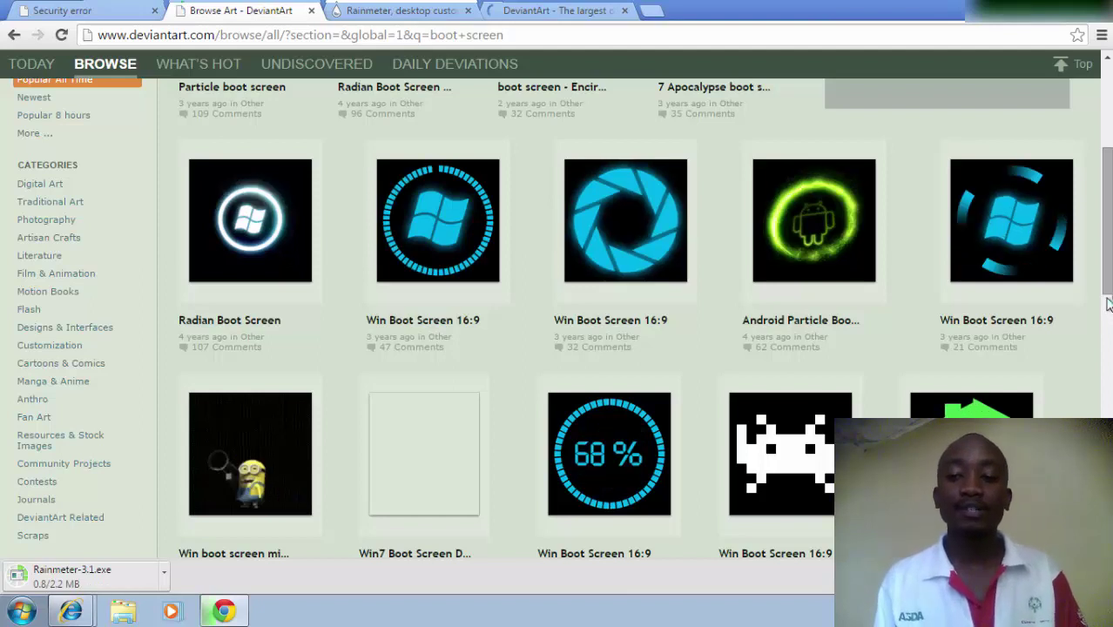
scroll(1108, 299, down, 1)
scroll(1106, 298, down, 4)
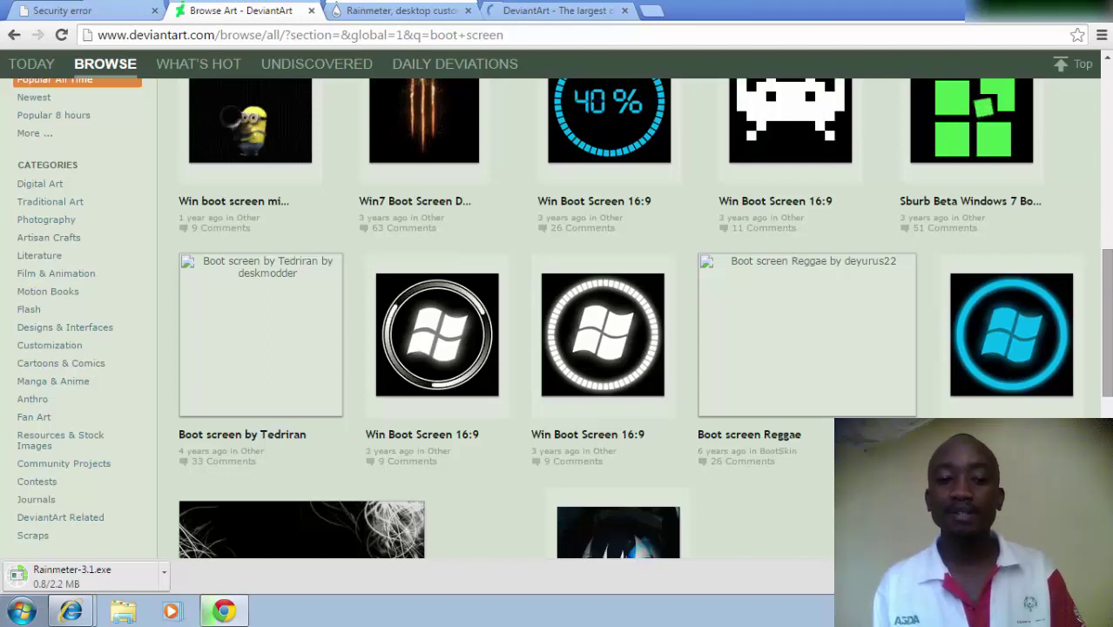
scroll(1059, 226, up, 5)
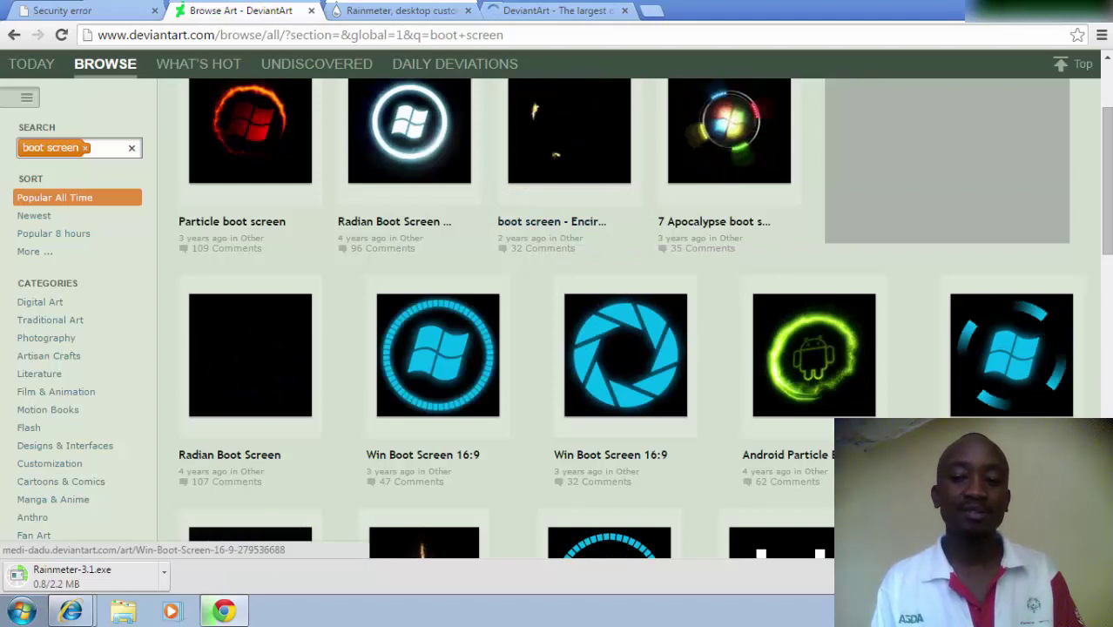
click(1001, 396)
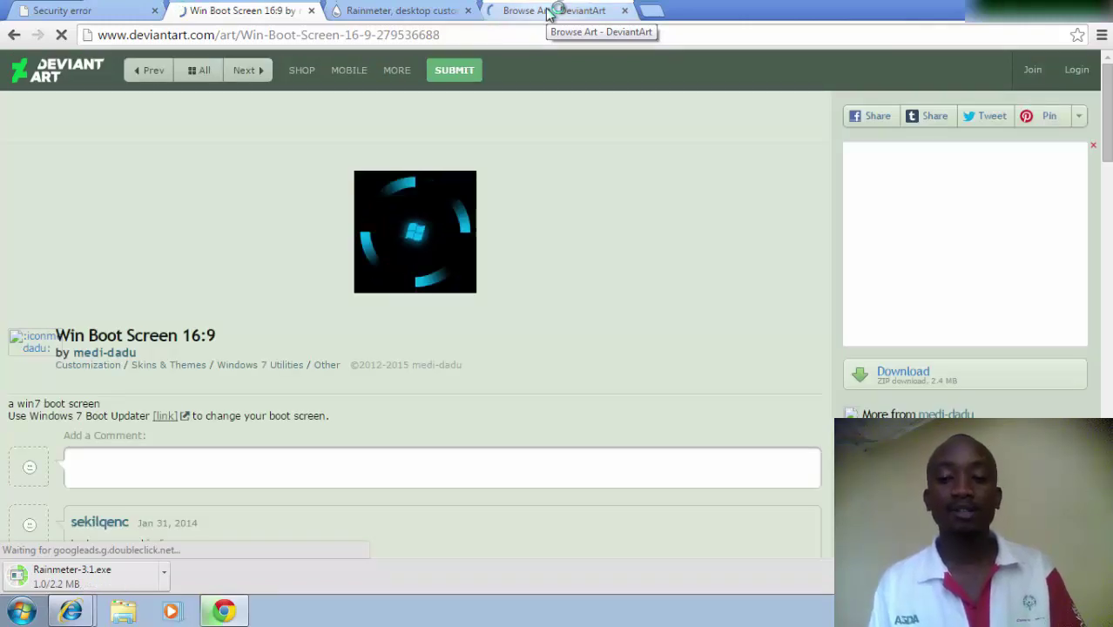
click(905, 384)
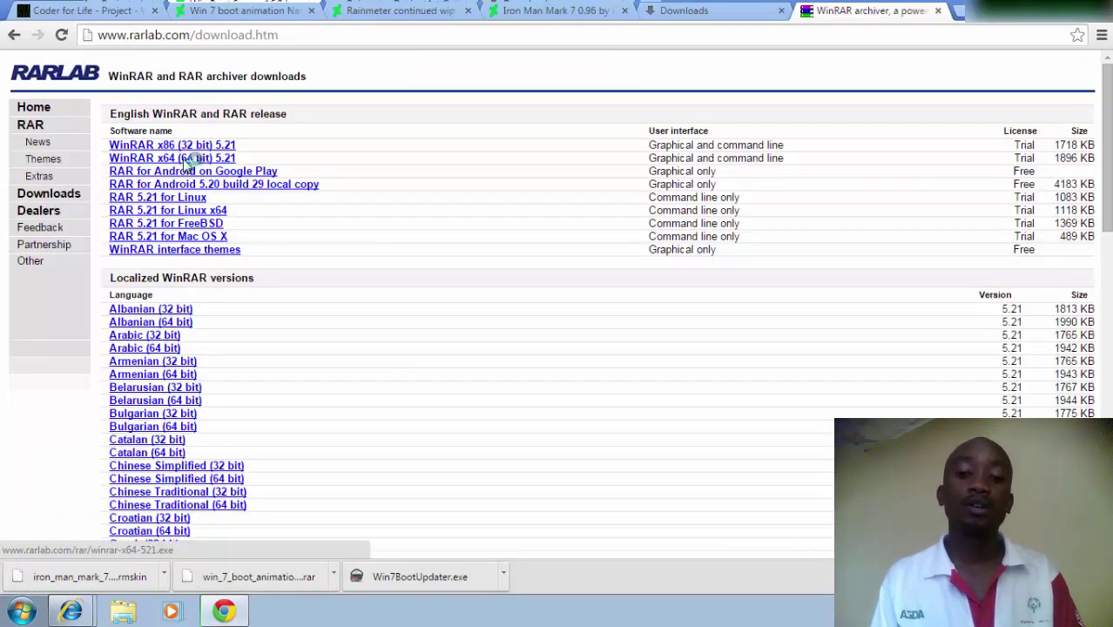
- Download the WinRAR x64 (64 bit) 5.21 installer and the 360 Total Security installer, and put the browser away
click(187, 161)
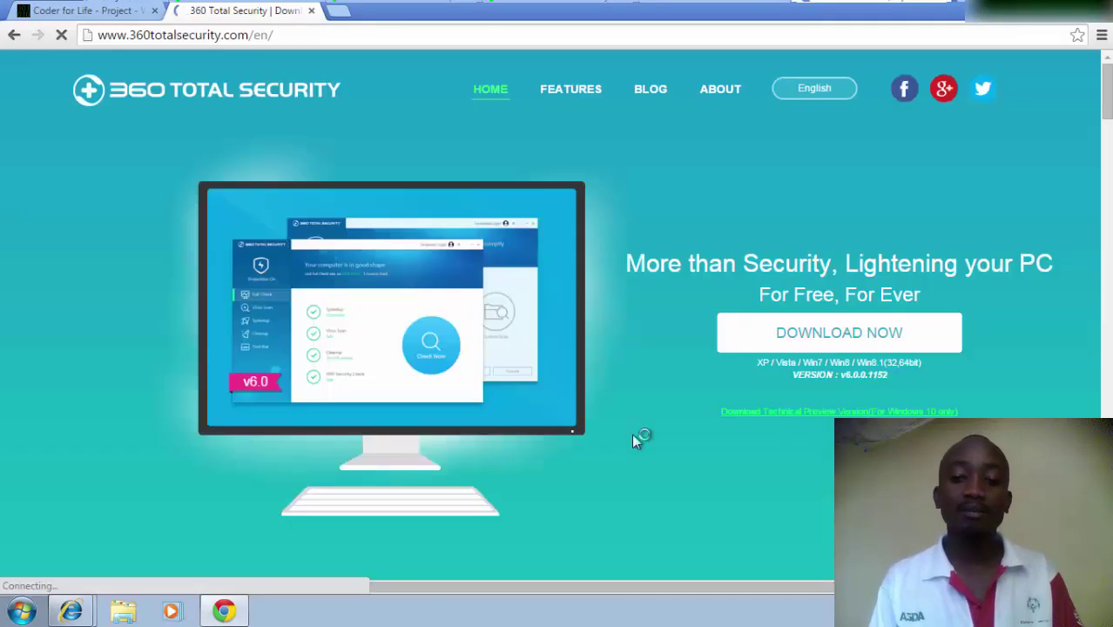
click(902, 344)
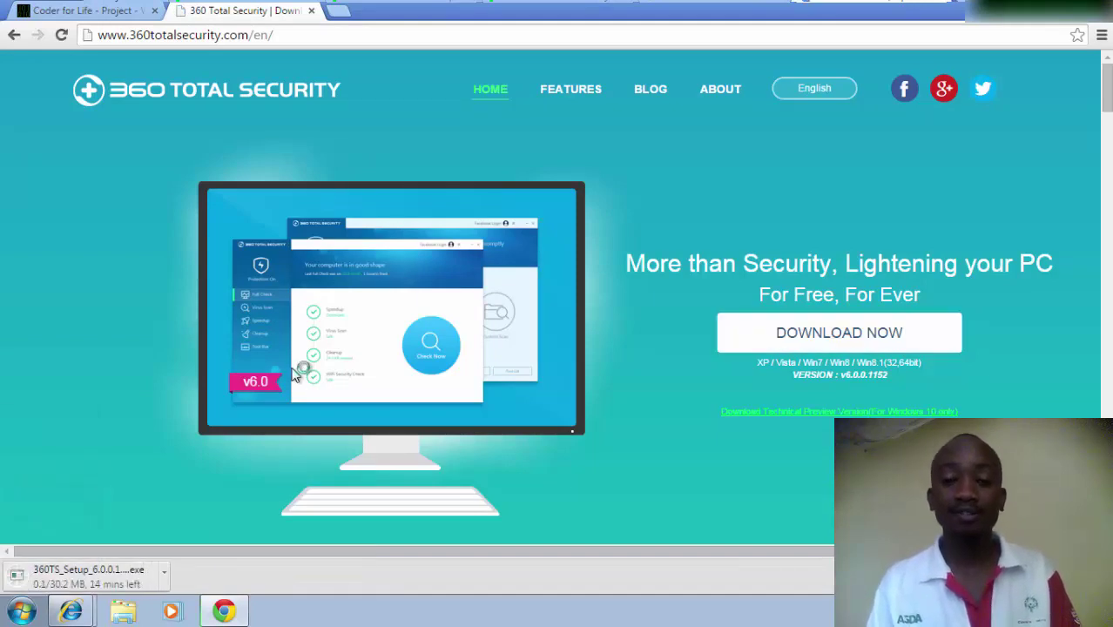
click(1045, 9)
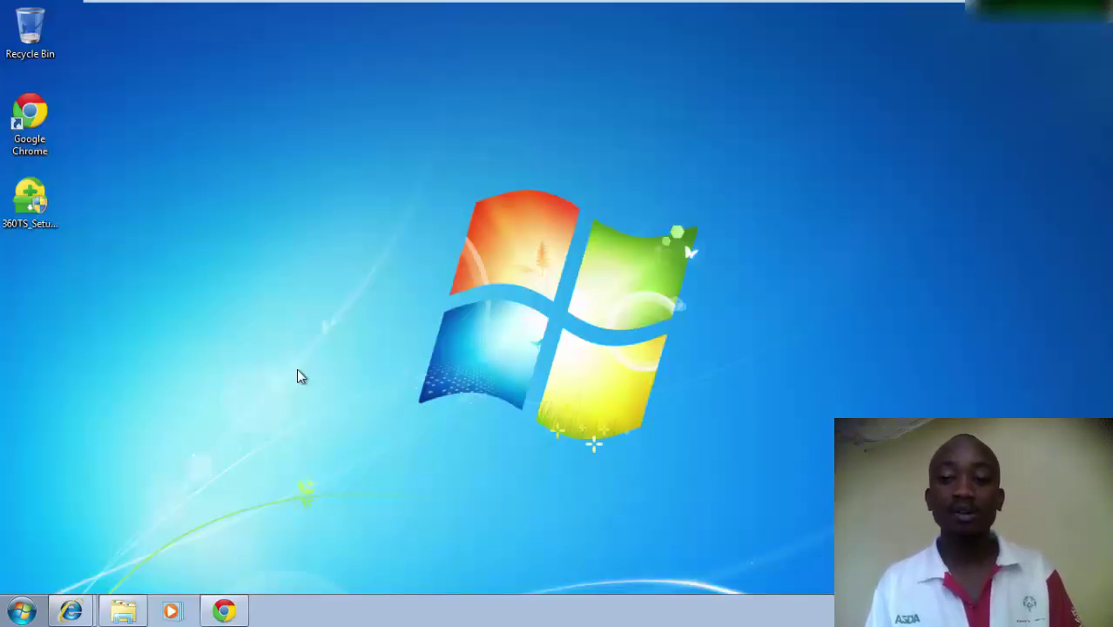
- Run 360TS_Setup_6.0.0.1140 from the Downloads folder and install 360 Total Security without joining the 360 User Experience Improvement Program
click(126, 612)
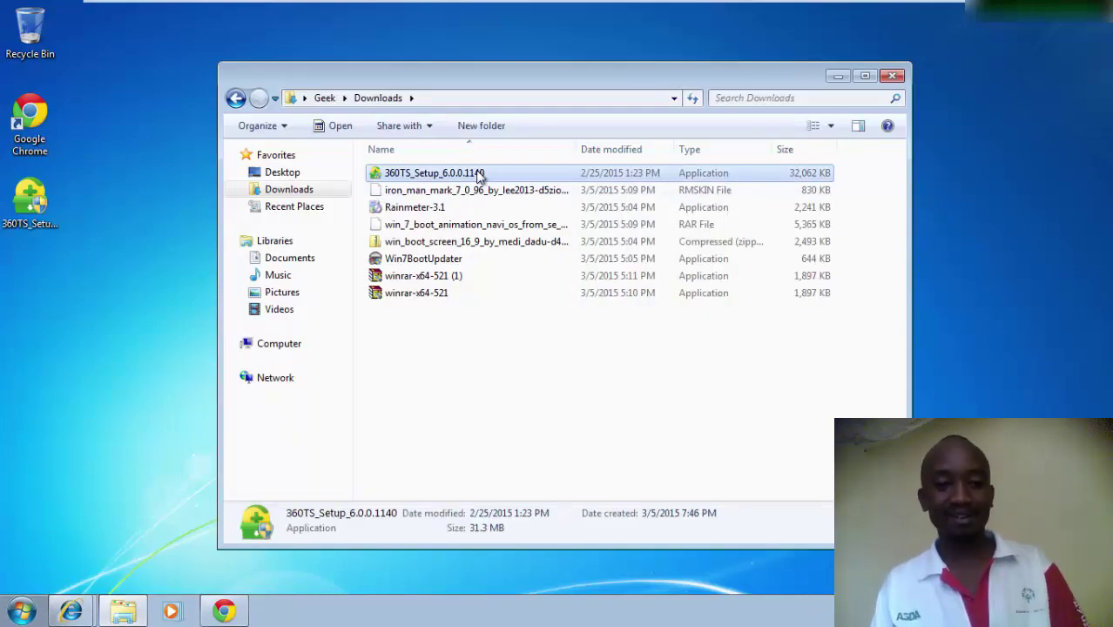
key(Left)
key(Return)
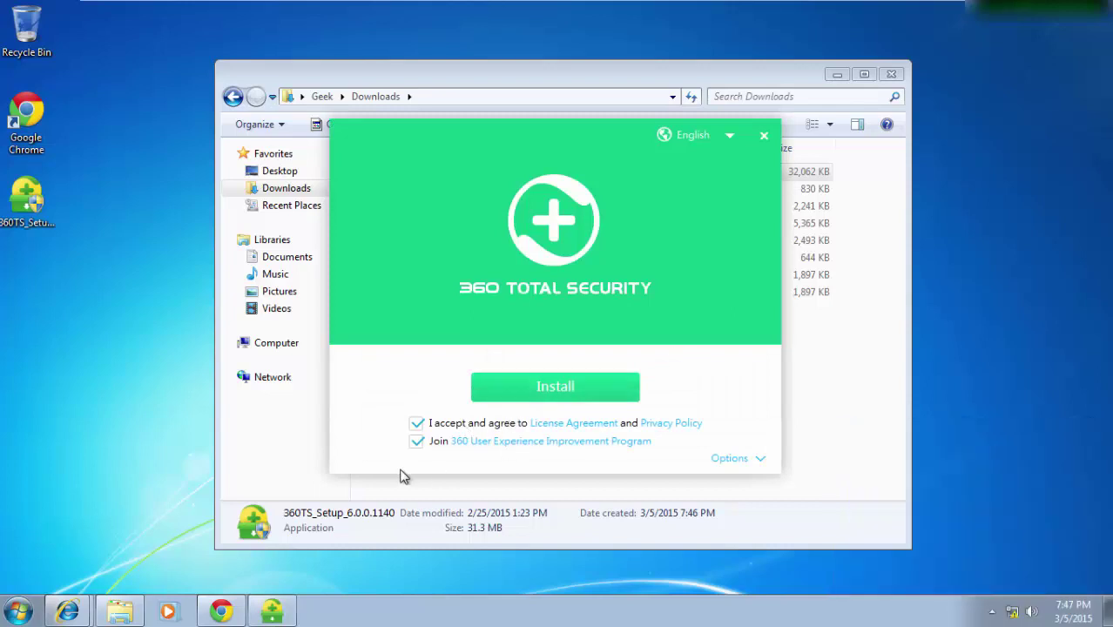
click(416, 442)
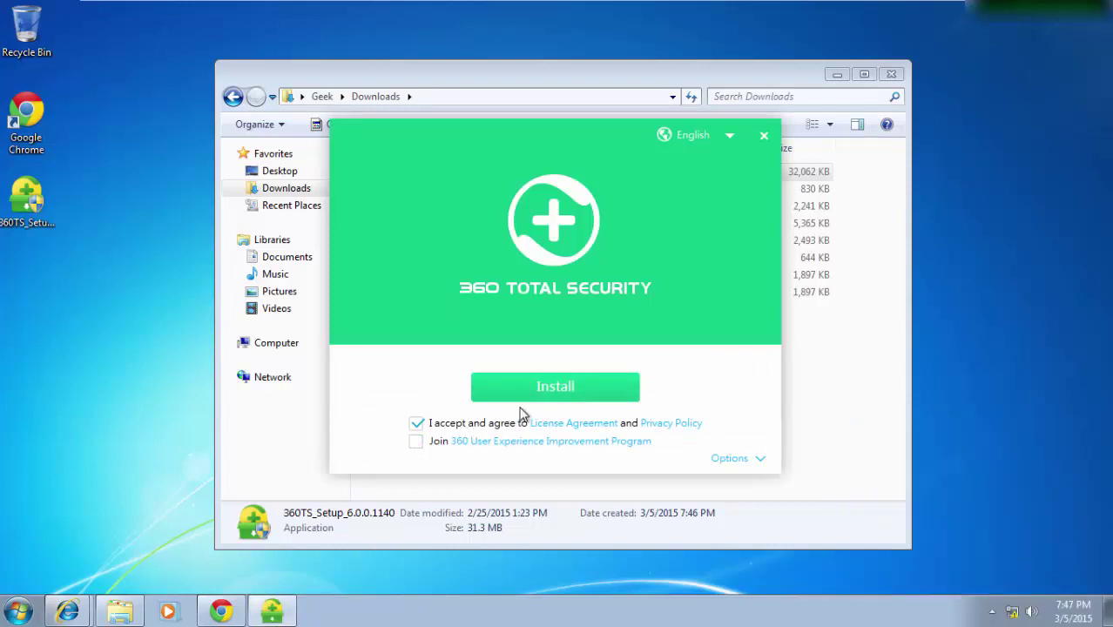
click(523, 394)
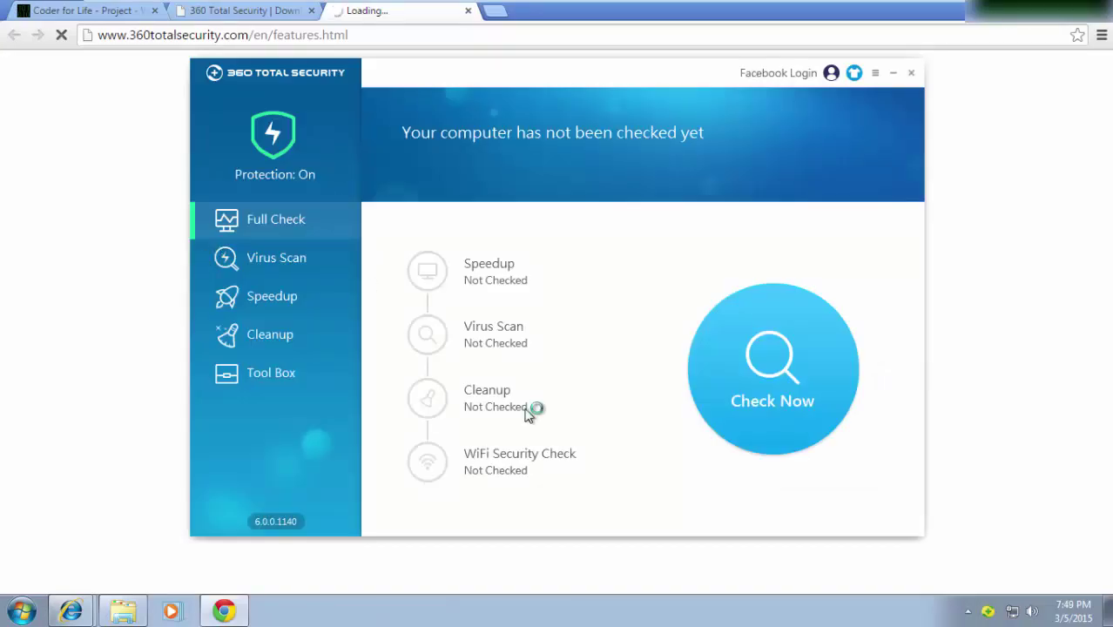
- Start a full computer check in 360 Total Security and clear the open windows off the desktop
click(773, 358)
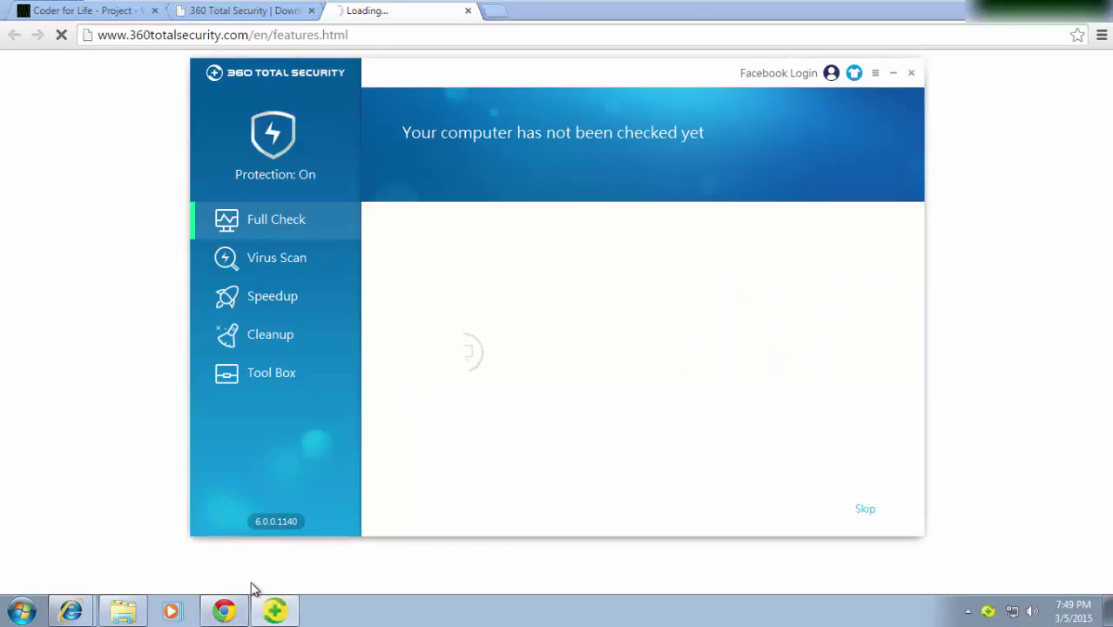
click(224, 609)
click(895, 76)
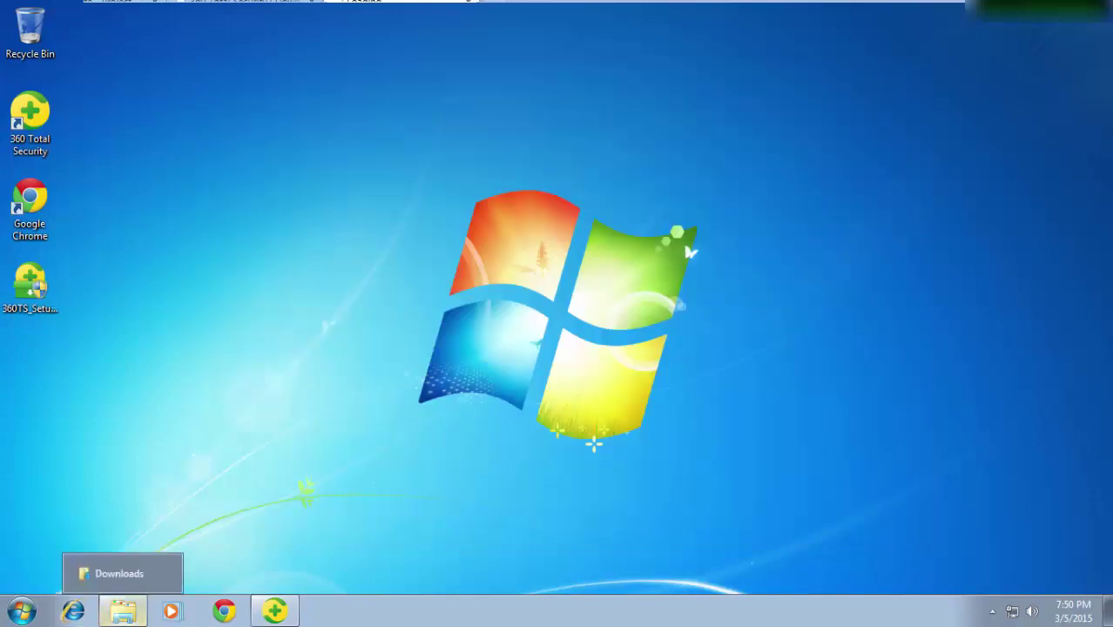
- Run the winrar-x64-521 installer from the Downloads folder and allow it to make changes to the computer
click(122, 610)
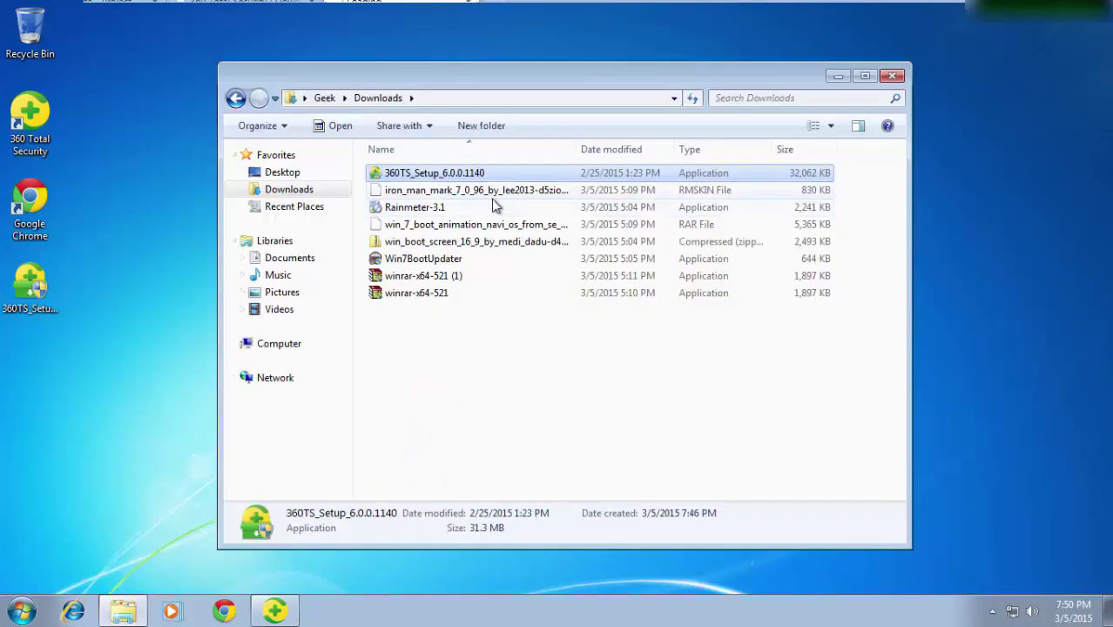
double_click(464, 295)
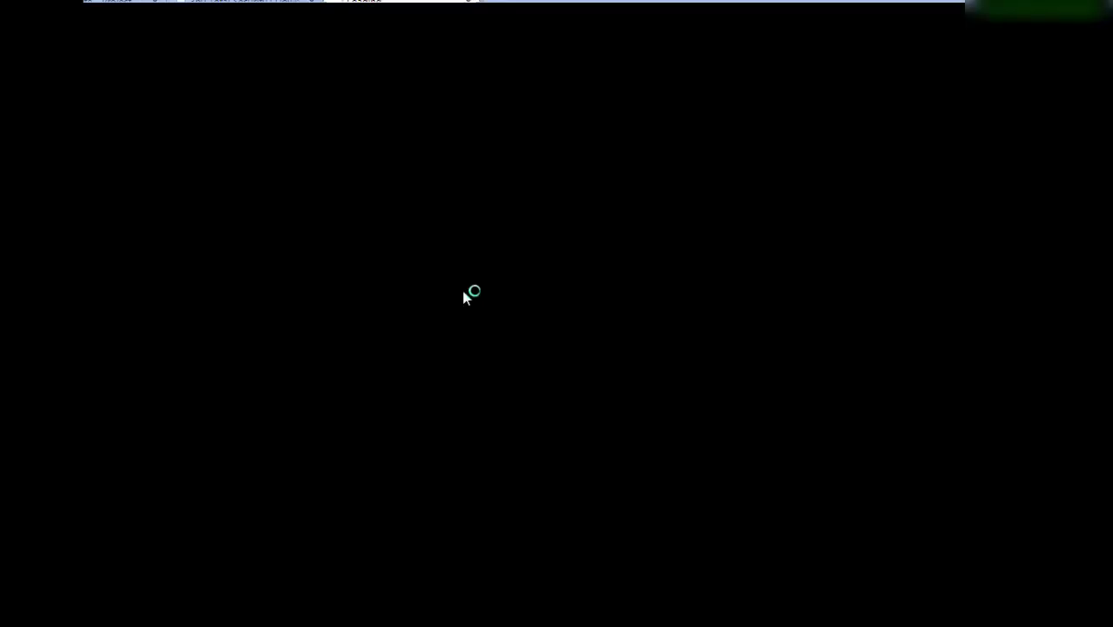
key(alt+y)
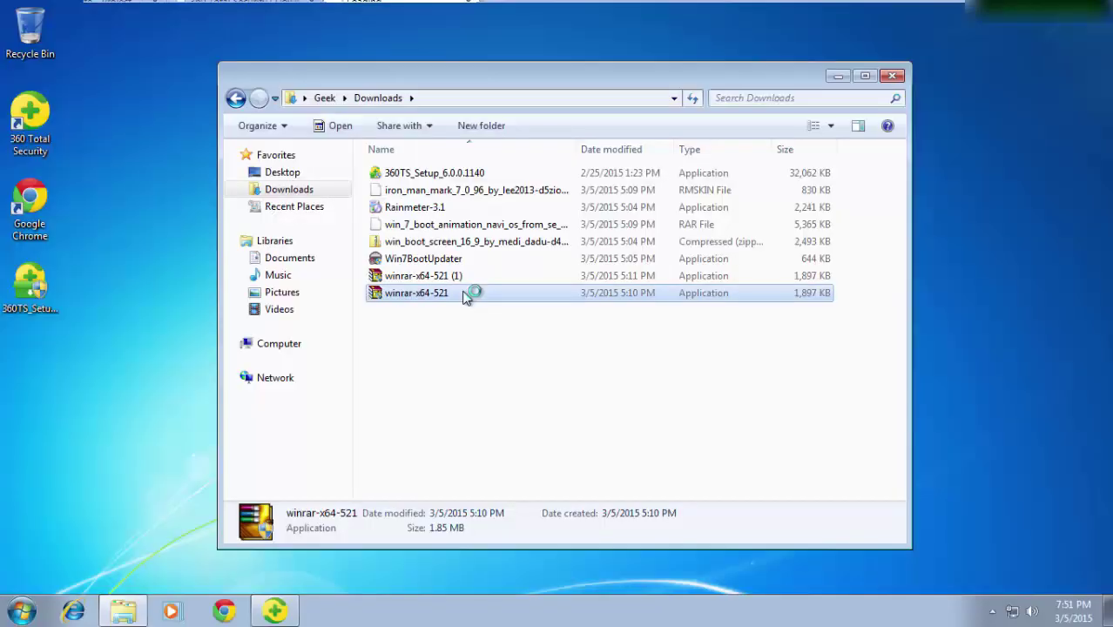
- Install WinRAR and finish its setup
click(621, 448)
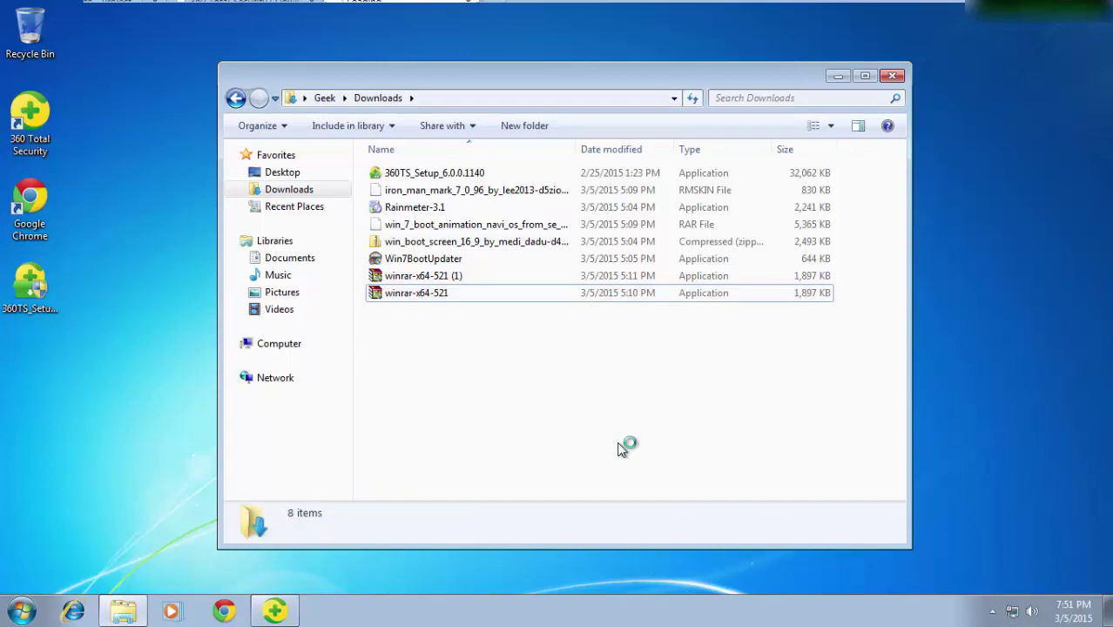
click(522, 464)
click(507, 459)
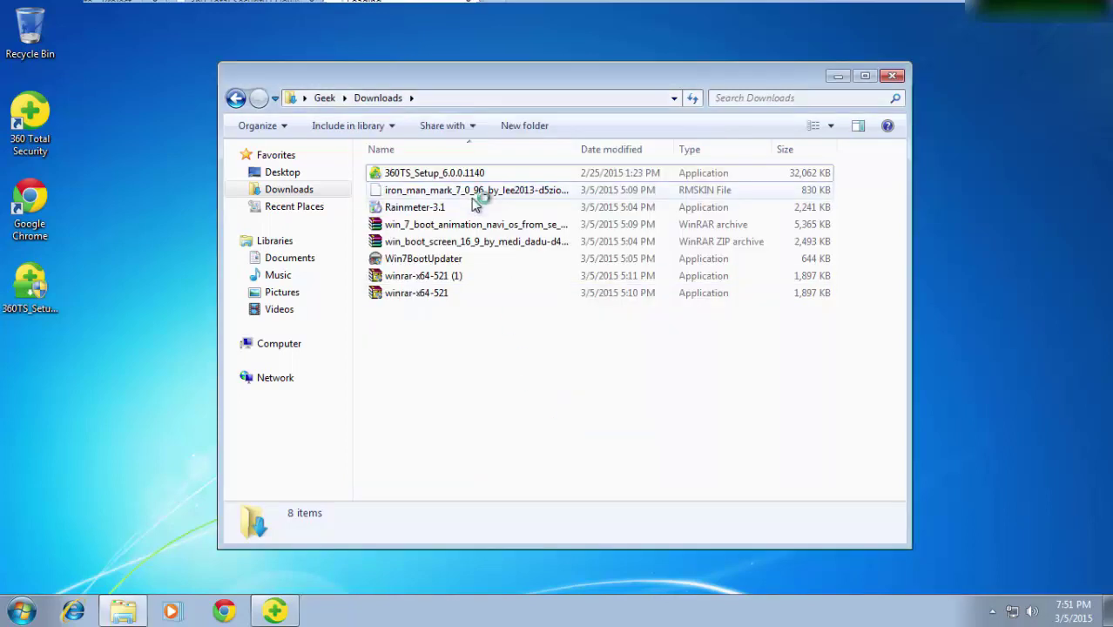
- From the Downloads folder, run Win7BootUpdater with permission to make changes and extract the boot animation and boot screen archives into their own folders
click(478, 260)
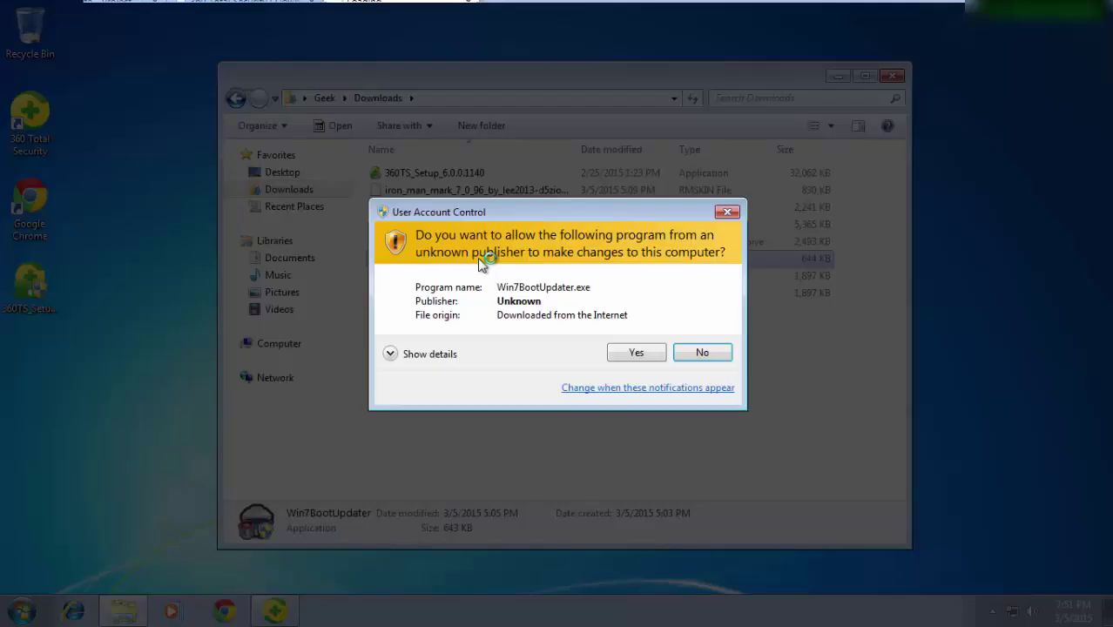
click(638, 355)
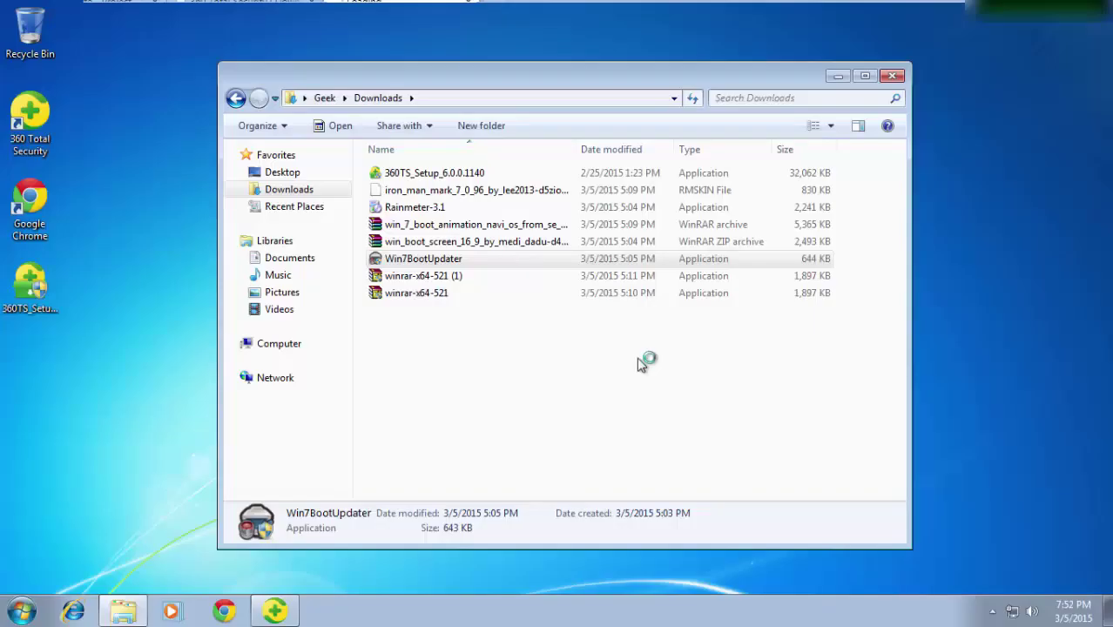
click(564, 224)
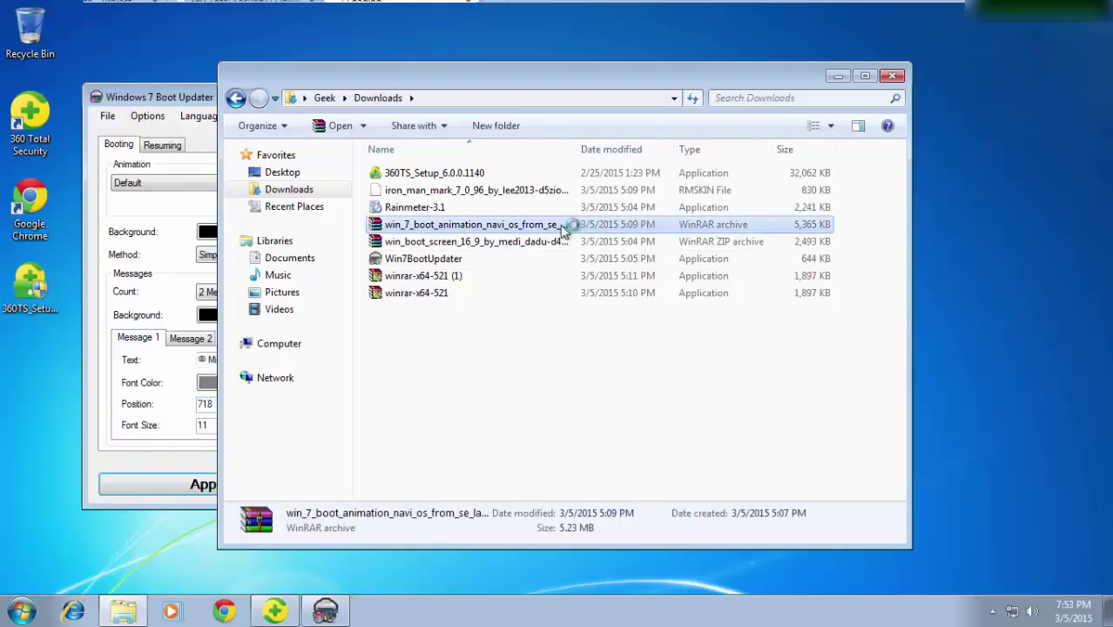
right_click(564, 227)
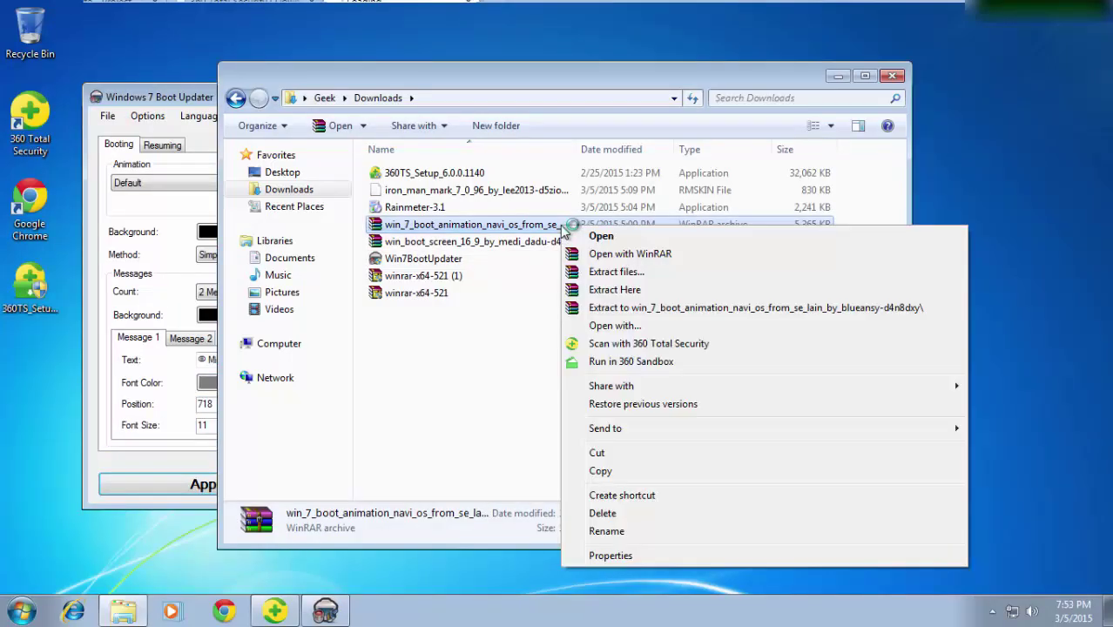
click(648, 311)
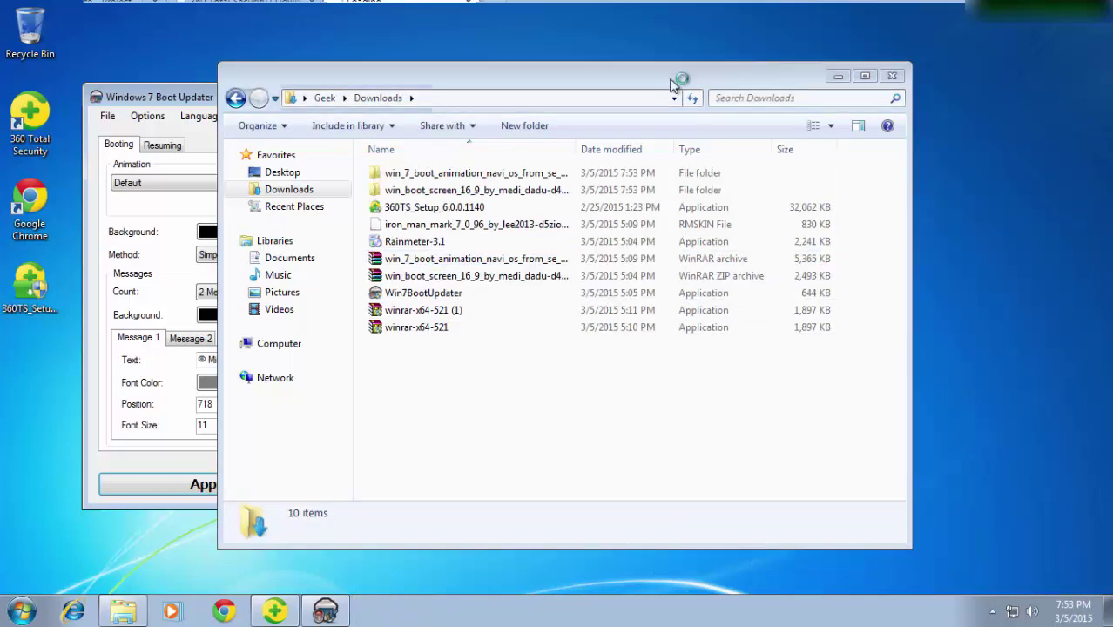
- Load the boot skin win7 7.bs7 from the extracted win_boot_screen_16_9 folder in Downloads into Windows 7 Boot Updater
drag(666, 79, 792, 104)
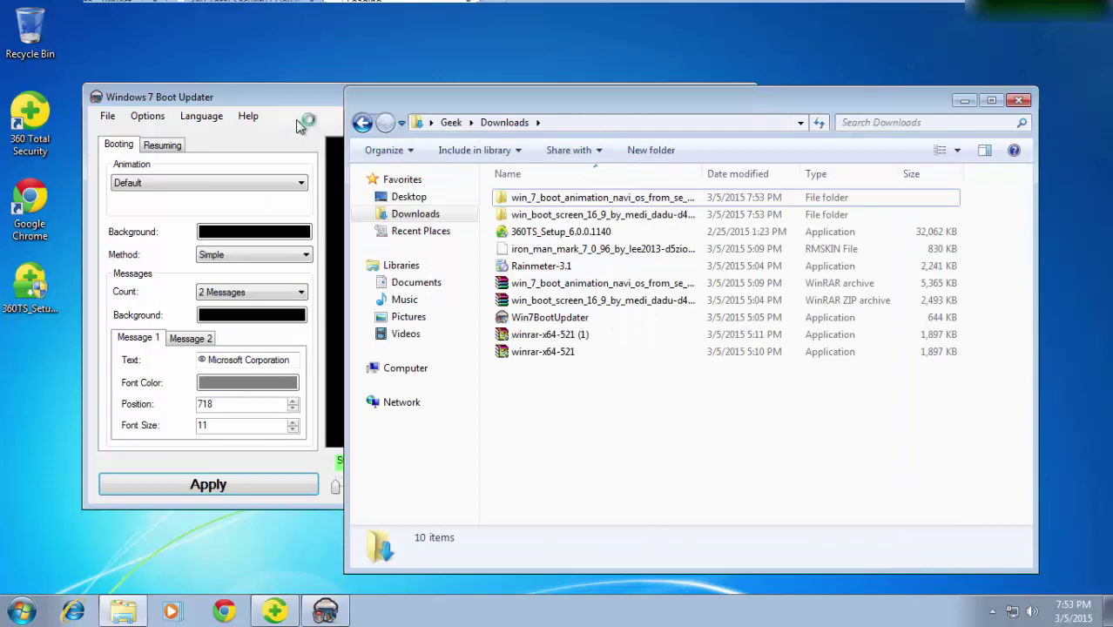
click(300, 135)
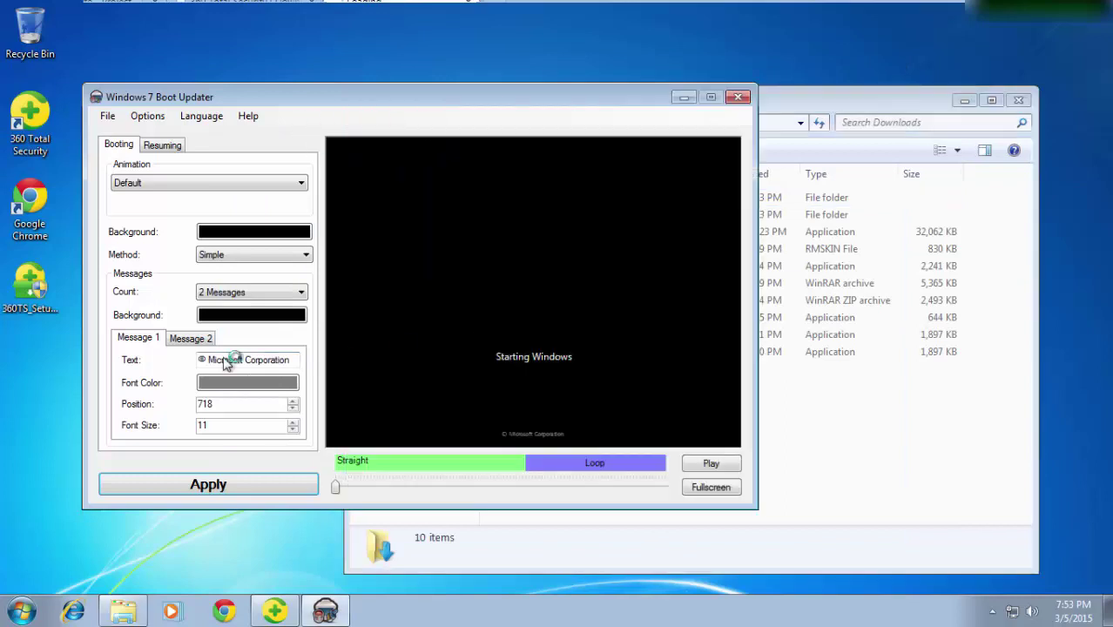
click(107, 116)
click(190, 135)
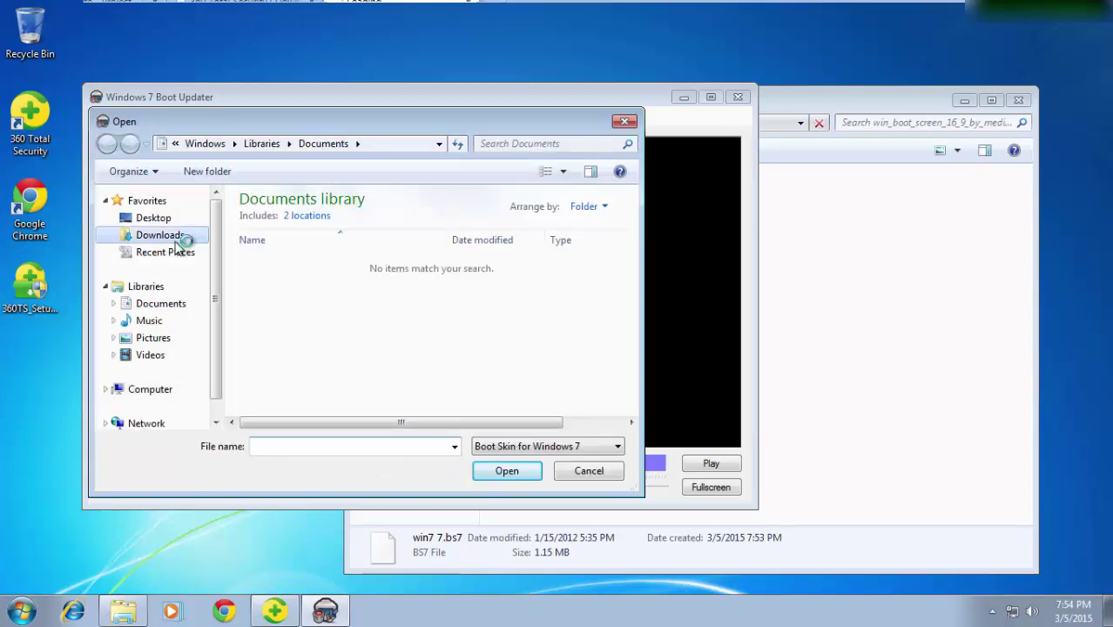
click(175, 242)
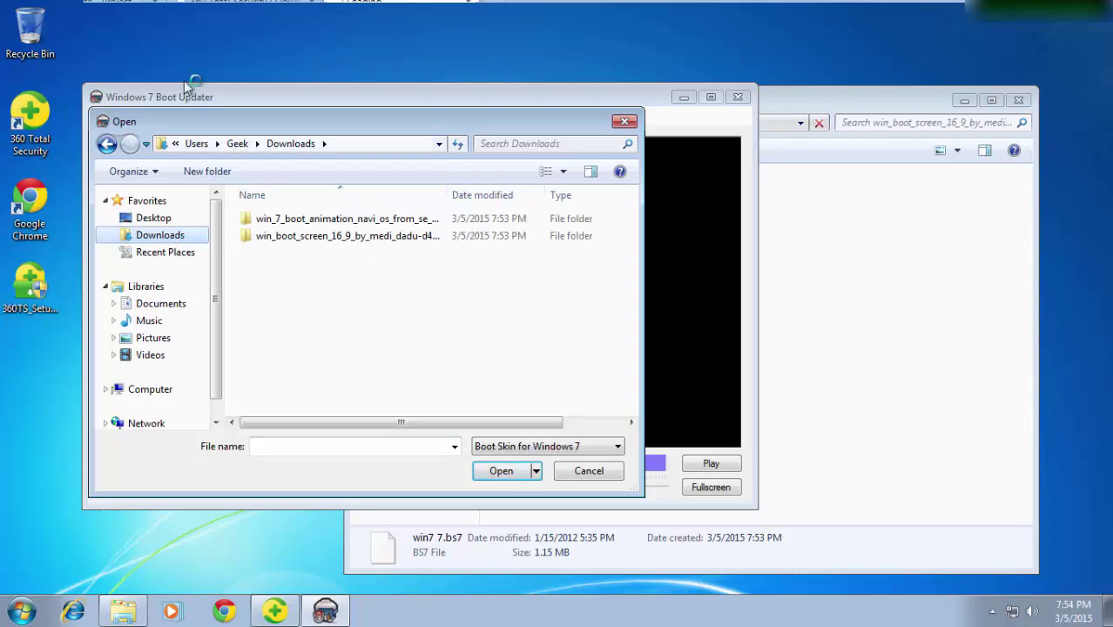
click(361, 245)
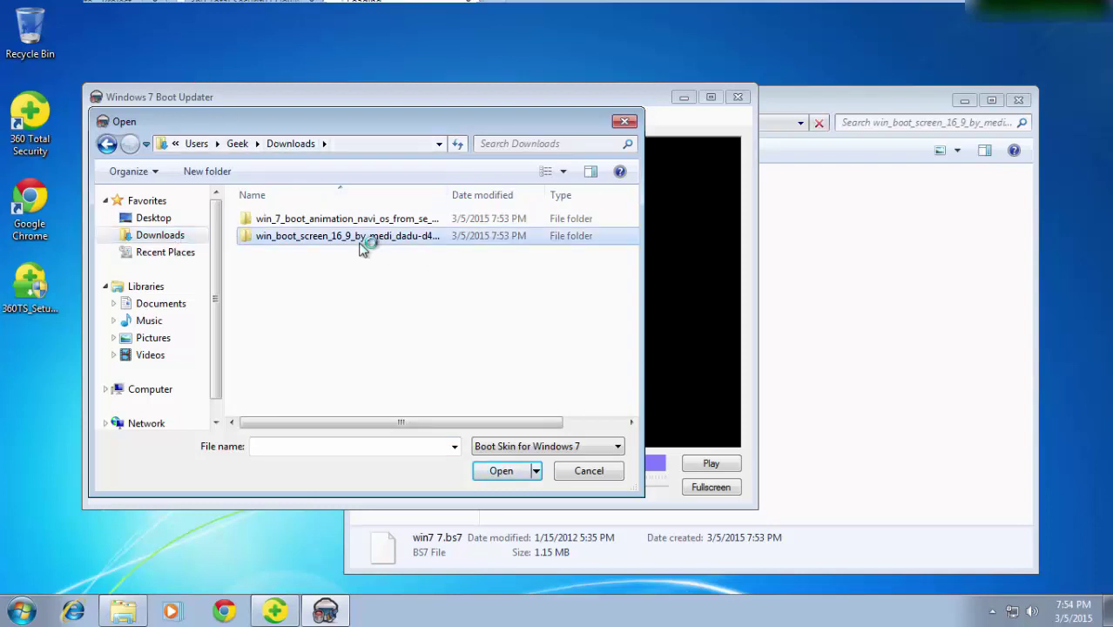
double_click(360, 243)
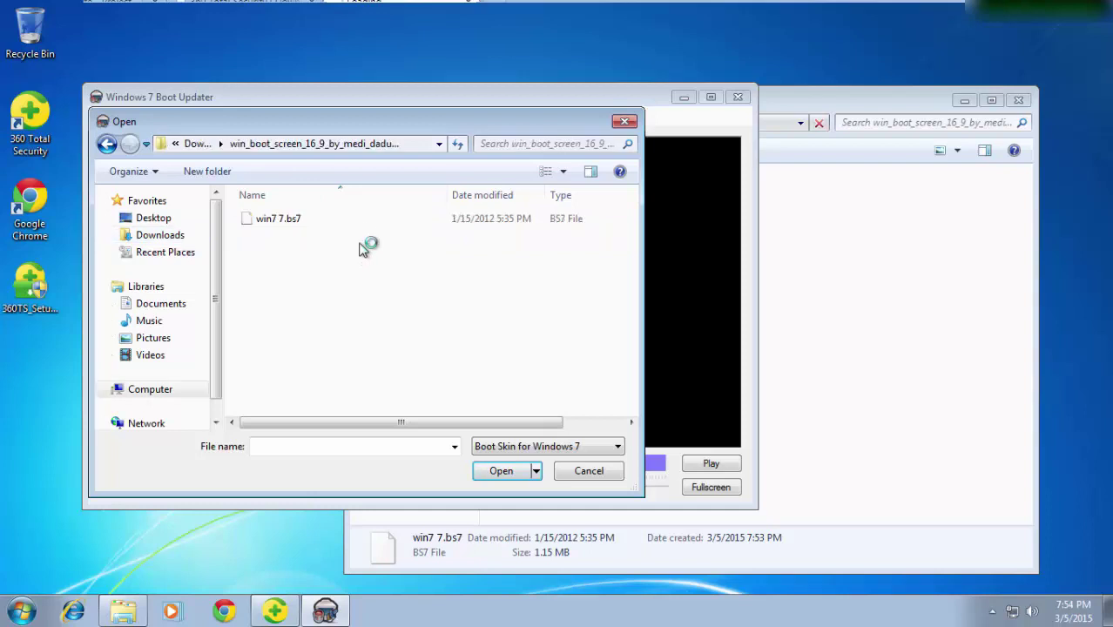
click(353, 229)
click(505, 472)
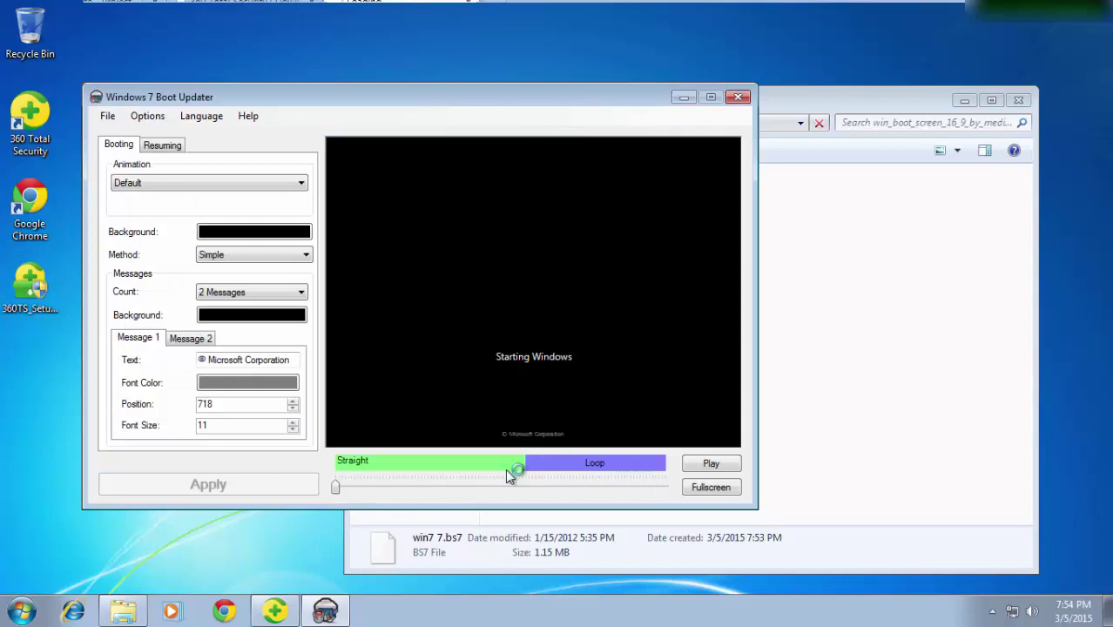
- Replace "Microsoft Corporation" in the text of Message 1 with "G33K", keeping the copyright sign
drag(291, 361, 210, 360)
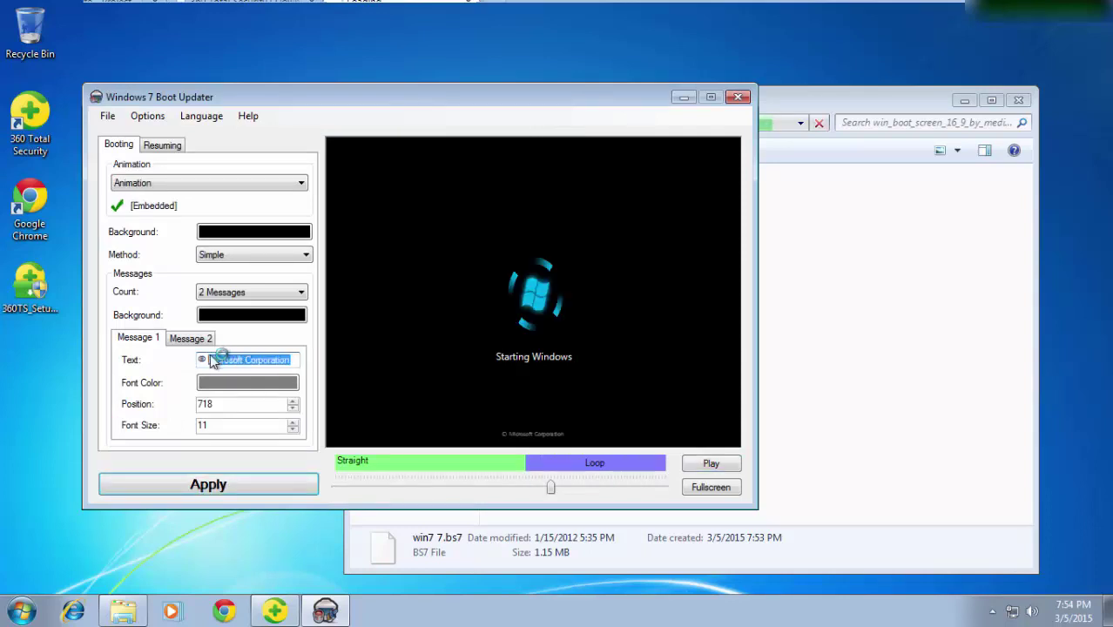
key(BackSpace)
text(GGG)
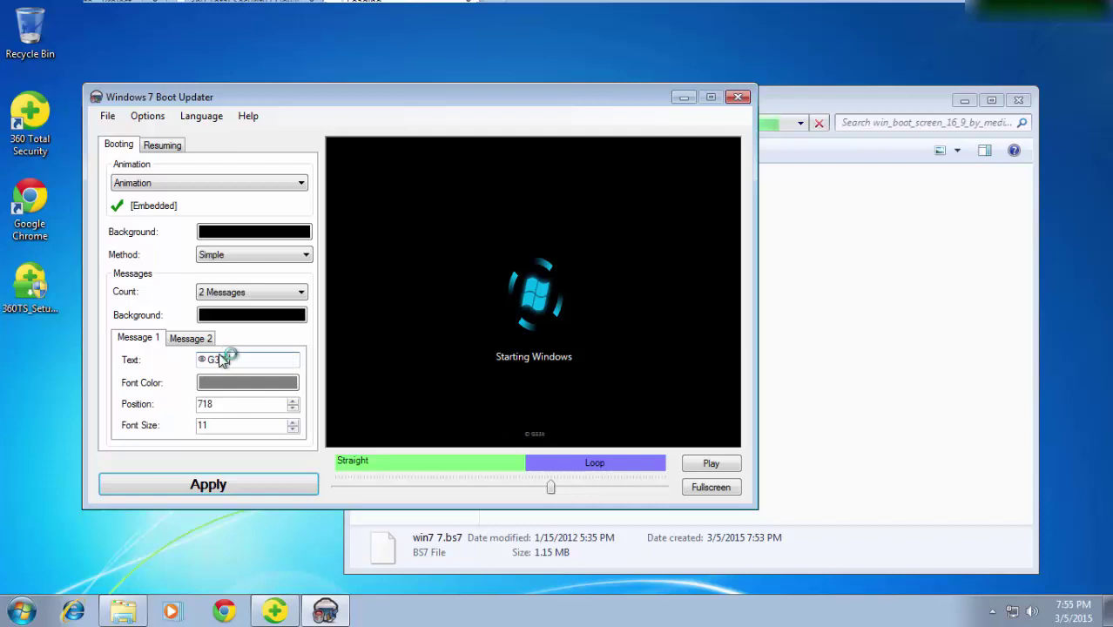
text(K)
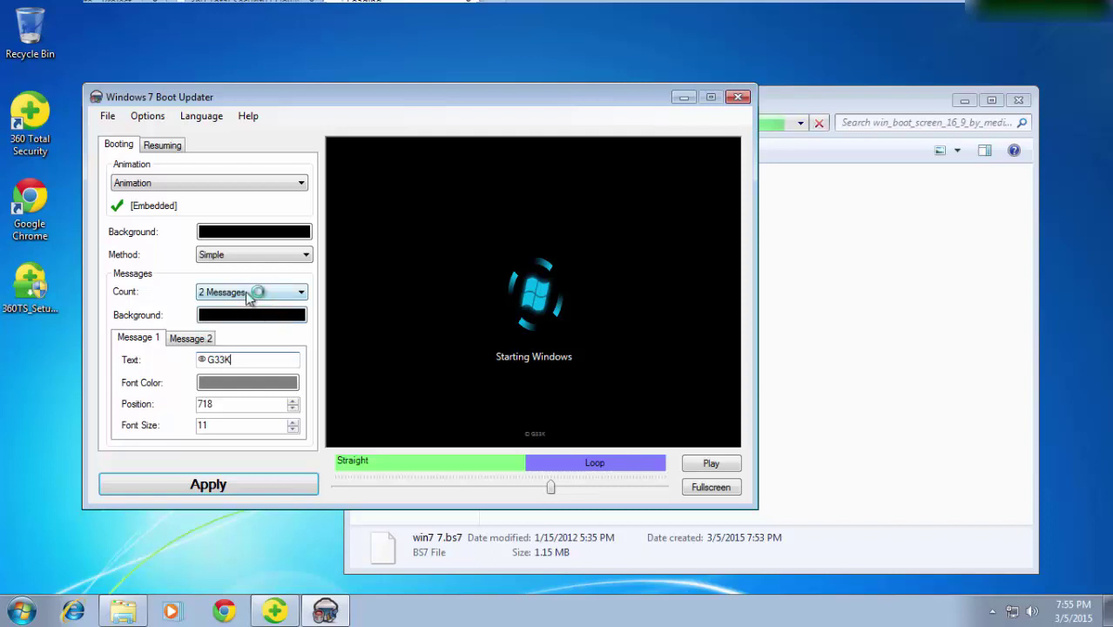
- Set the font color of Message 1 to bright green with red 56, green 222 and blue 33
click(257, 385)
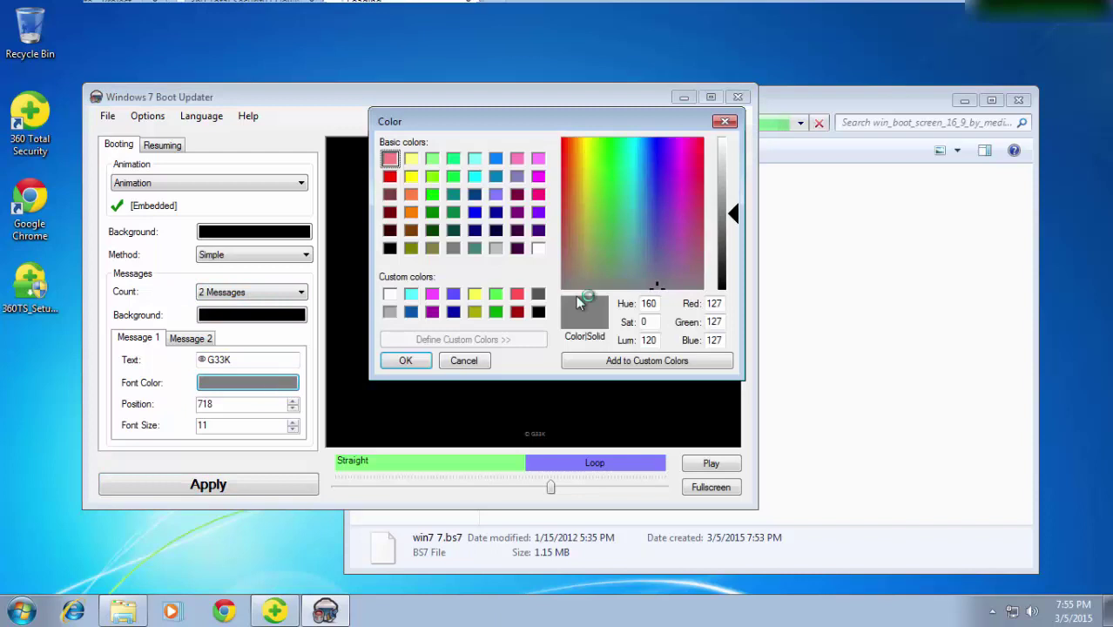
drag(659, 286, 606, 177)
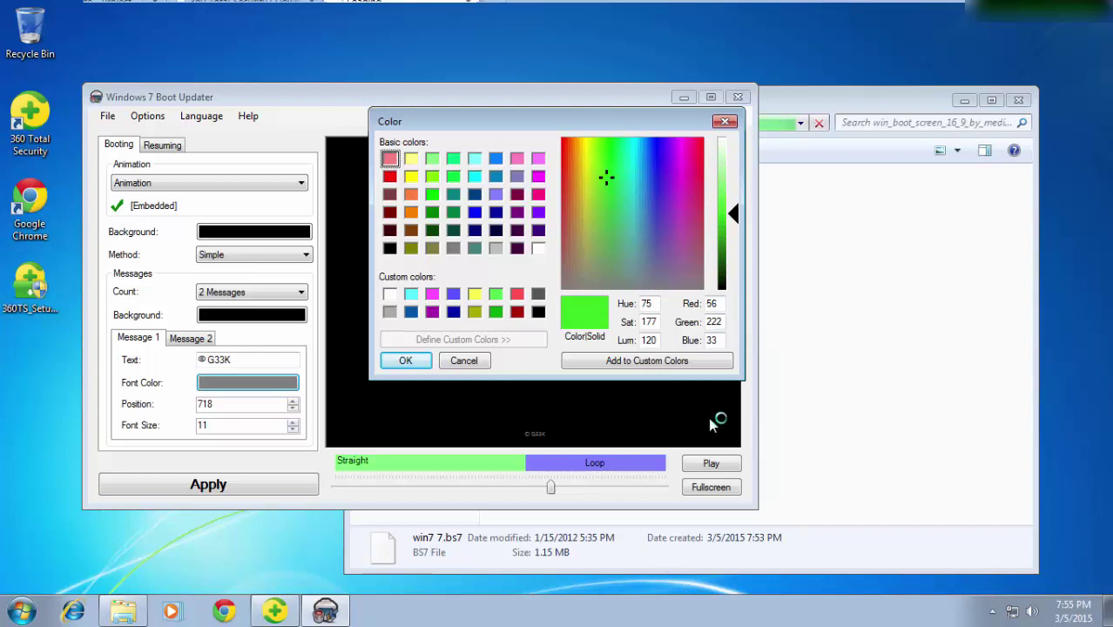
click(417, 361)
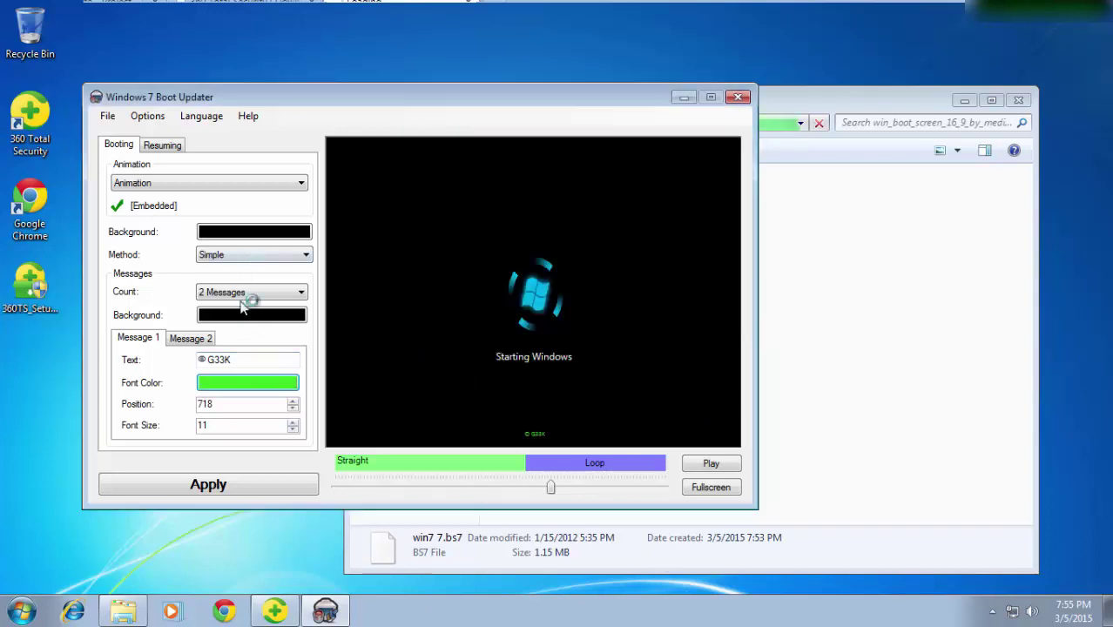
- Change the text of Message 2 to "Loading System"
click(192, 339)
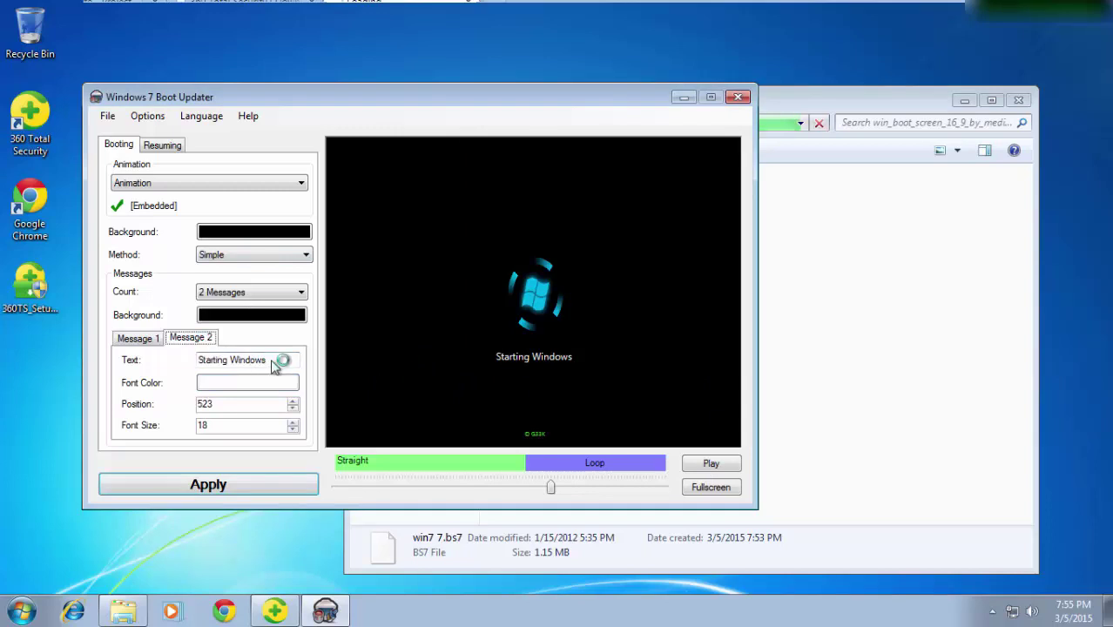
drag(267, 364, 235, 362)
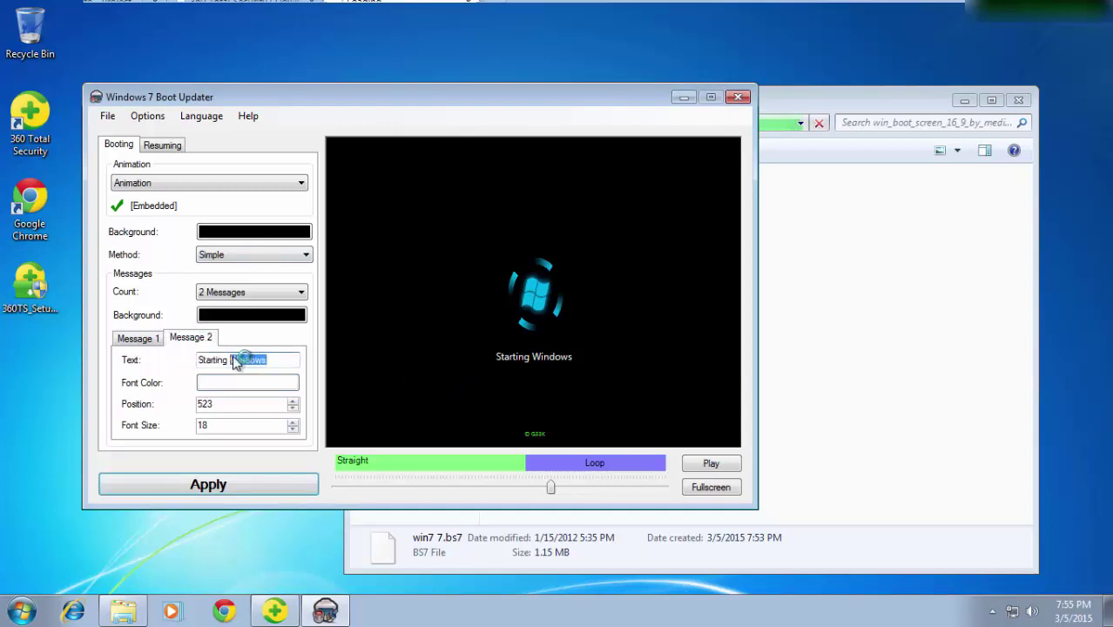
text(Sys)
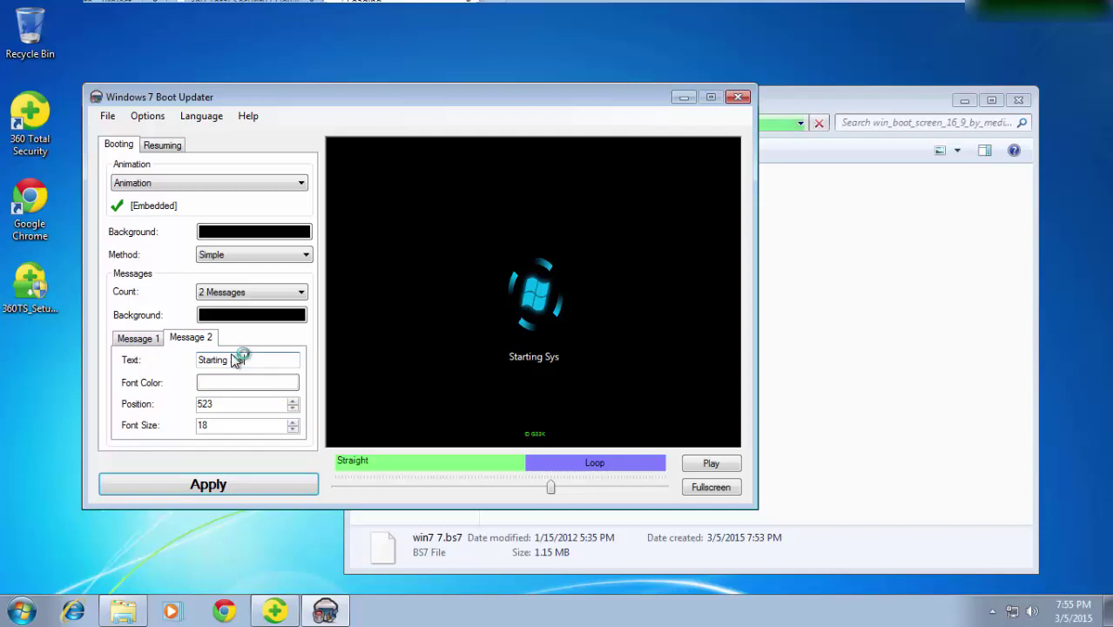
text(tem)
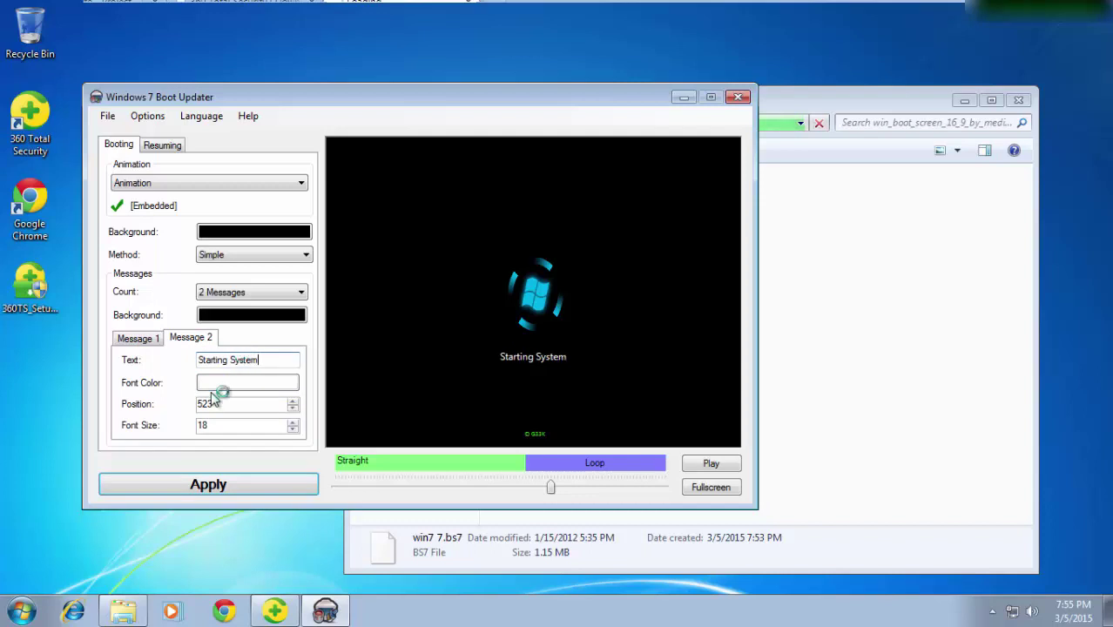
drag(227, 361, 154, 360)
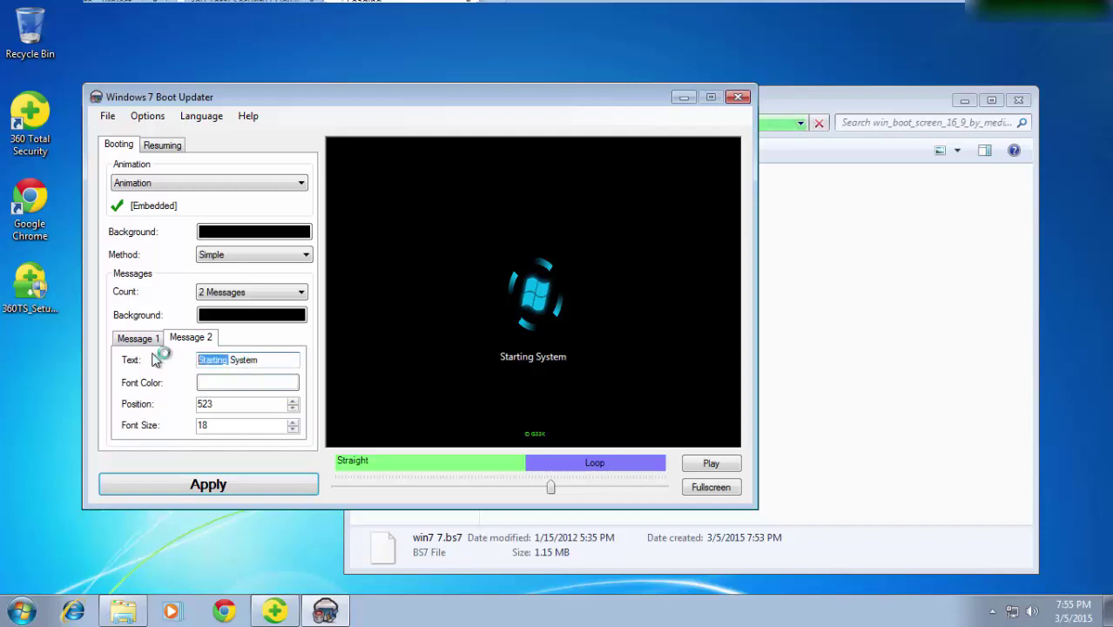
text(Booting)
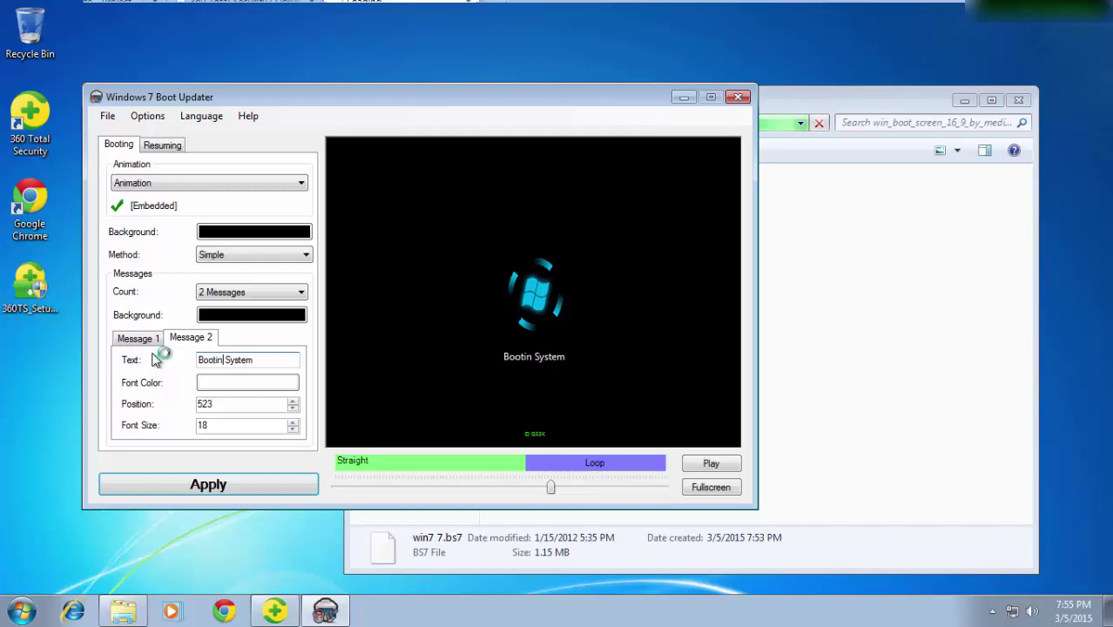
key(BackSpace)
key(BackSpace)
key(BackSpace)
key(BackSpace)
key(BackSpace)
key(BackSpace)
key(BackSpace)
text(Loading)
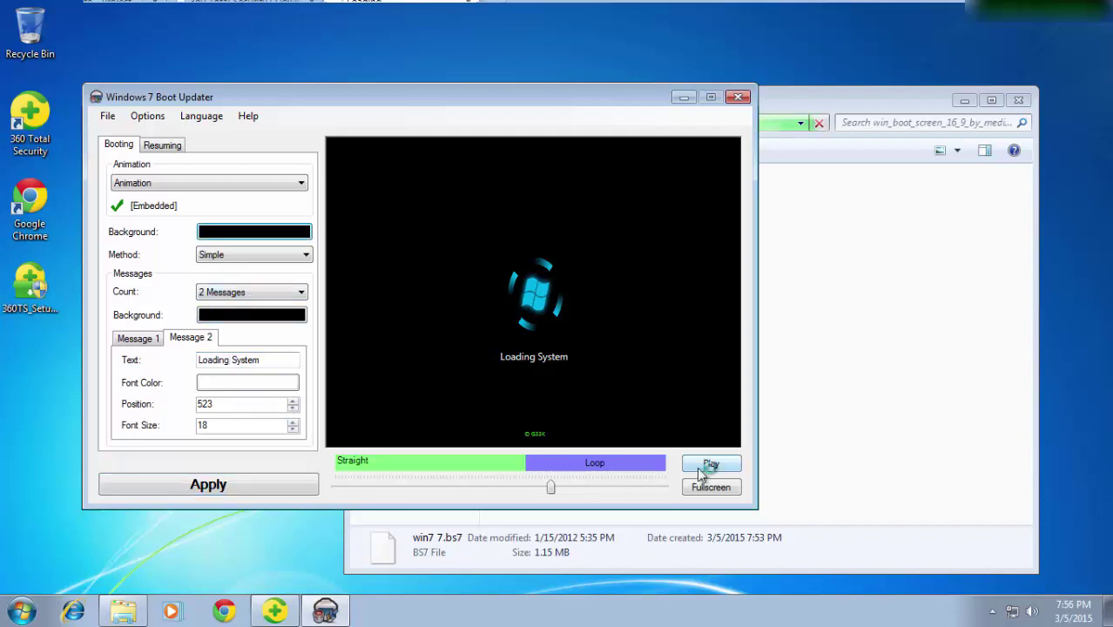
- Apply the new boot animation and messages, and close the folder window and Windows 7 Boot Updater
click(251, 489)
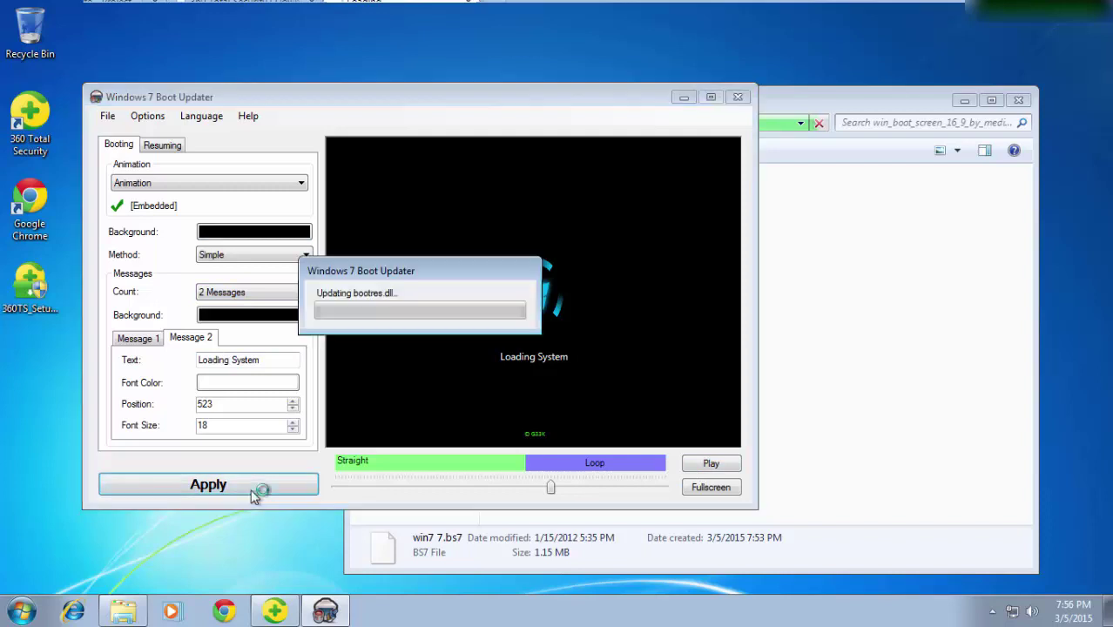
click(914, 141)
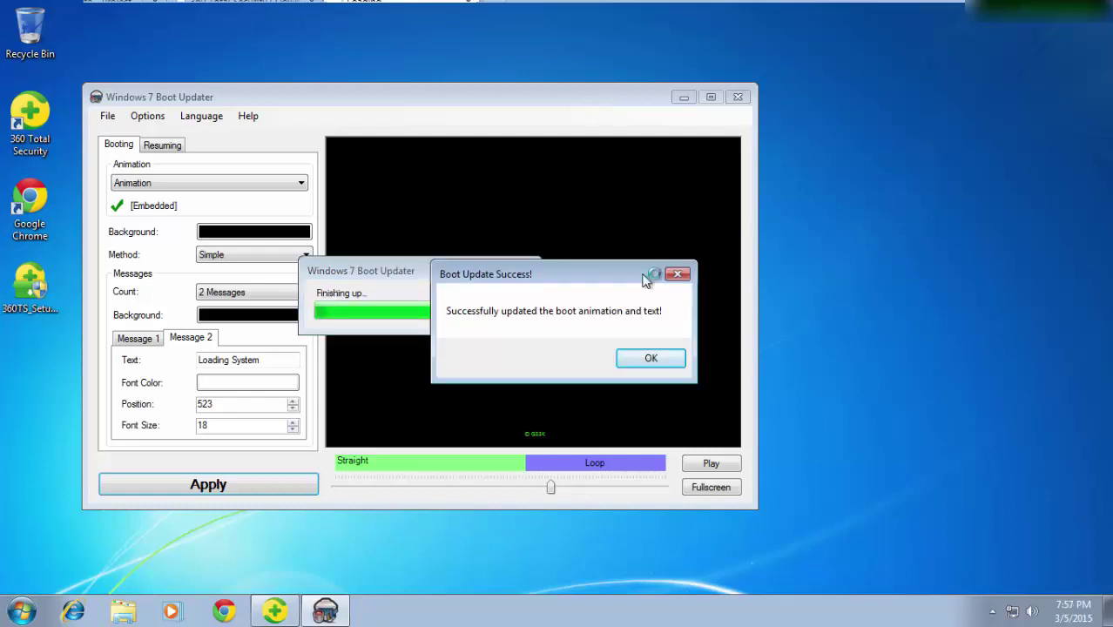
click(640, 357)
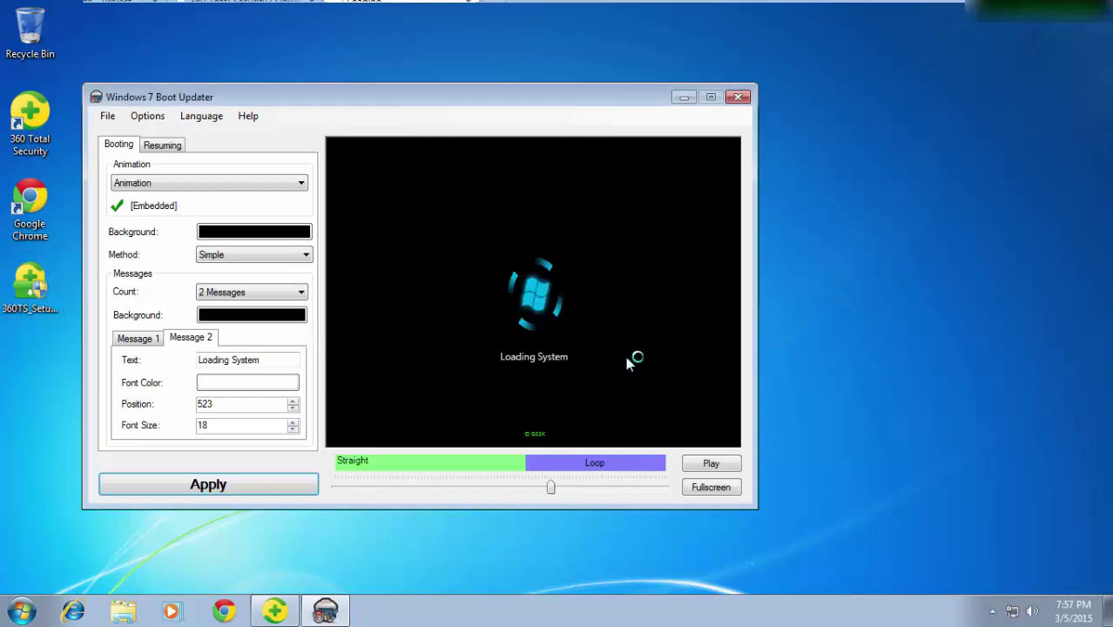
click(739, 97)
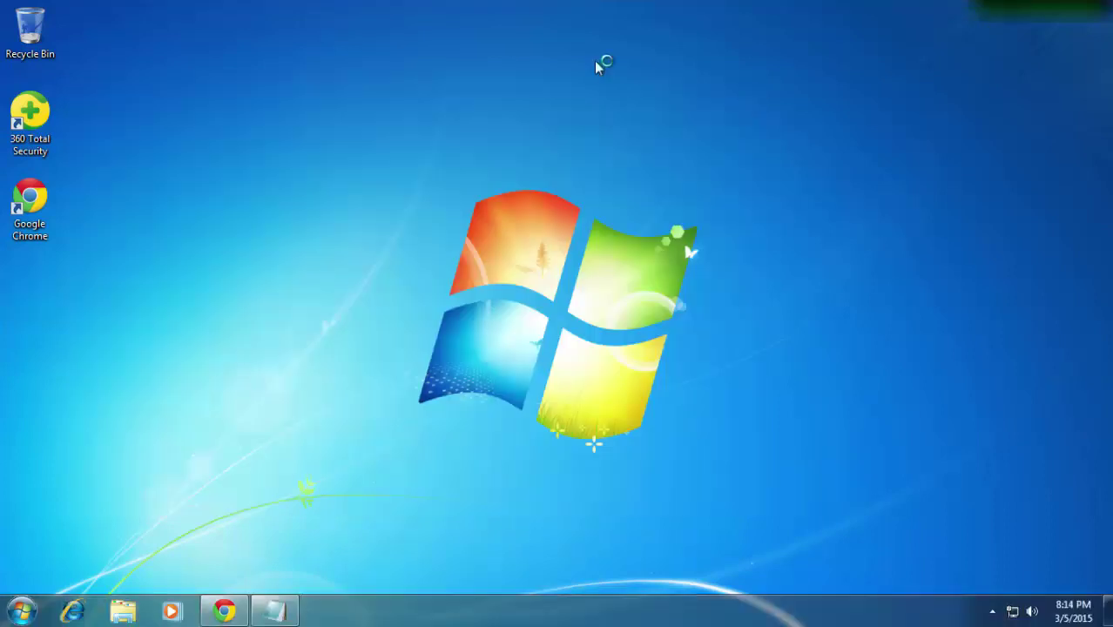
- Open Microsoft's online theme gallery from the desktop personalization settings, close the Batman tab, and browse the Movies themes
right_click(596, 61)
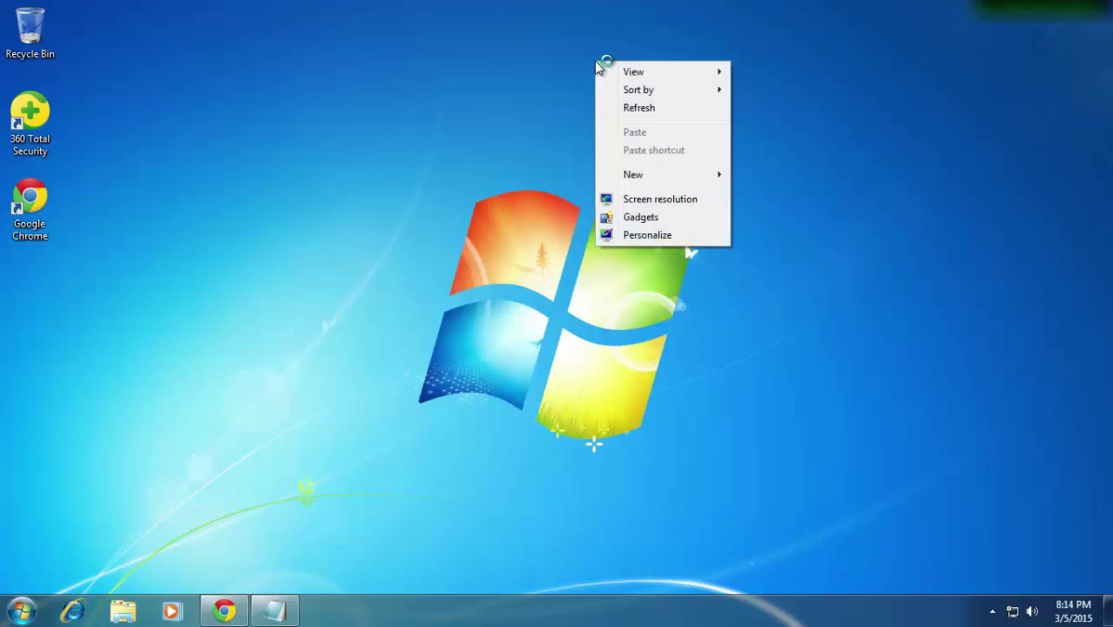
click(657, 237)
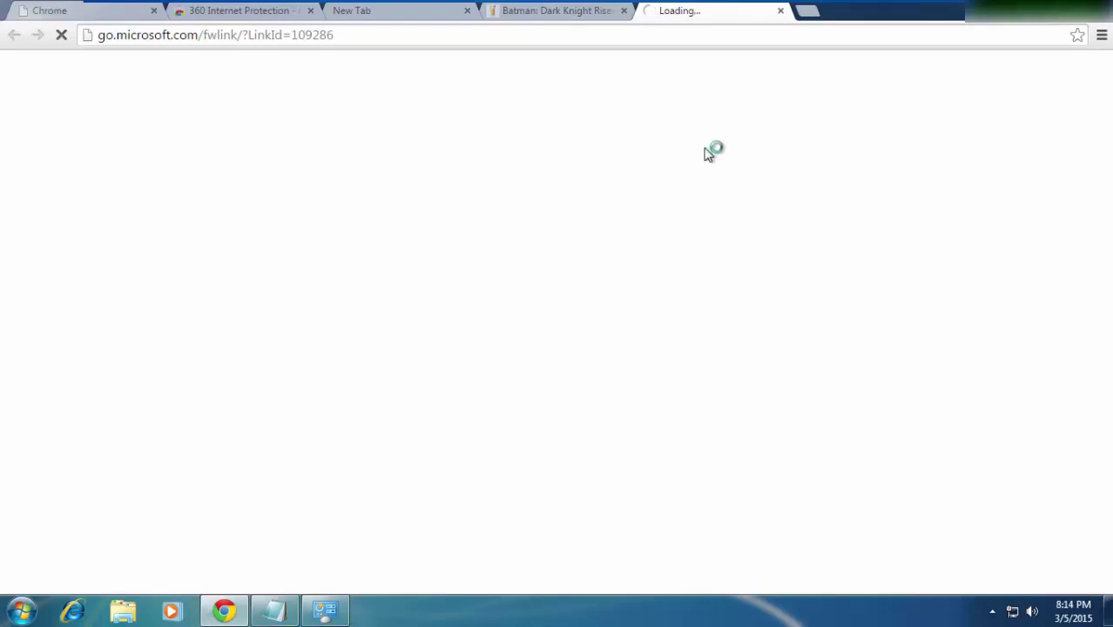
click(624, 12)
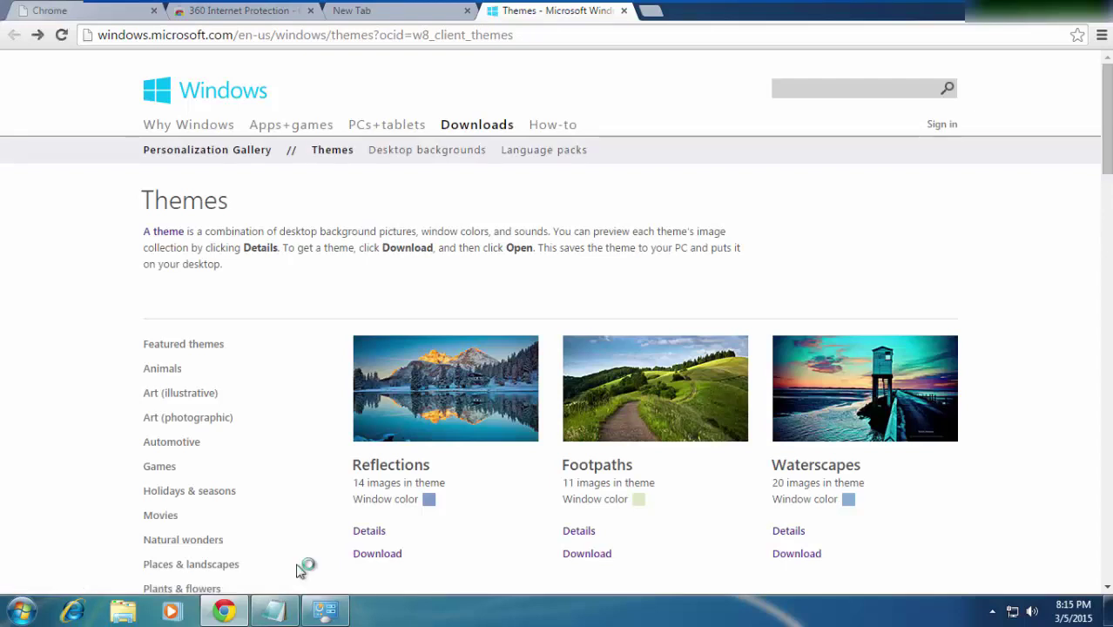
scroll(300, 571, down, 1)
scroll(299, 570, down, 3)
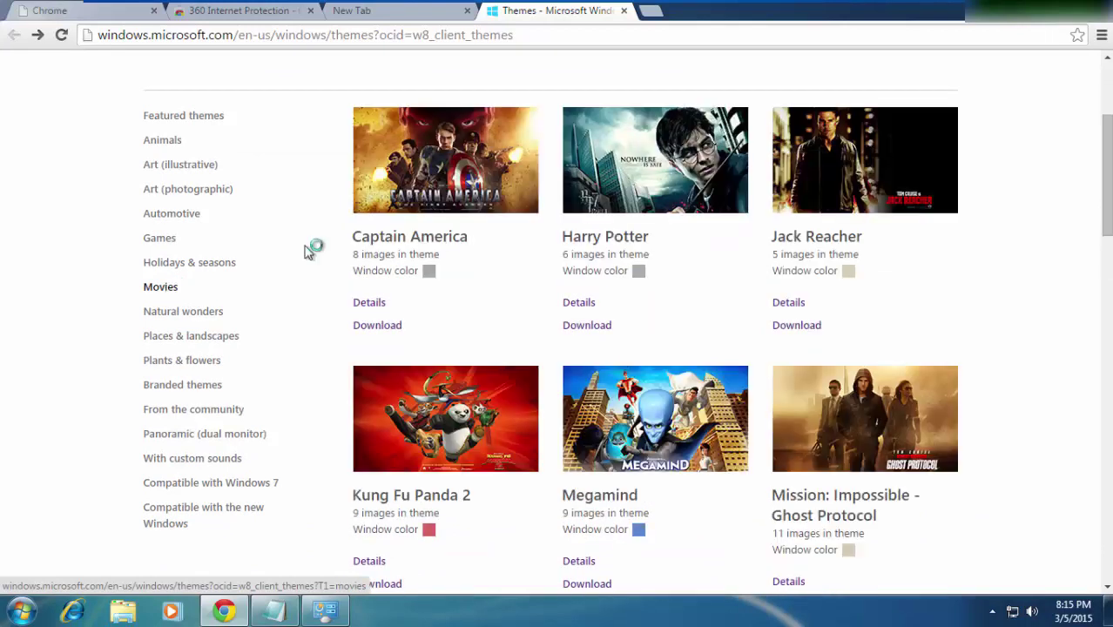
- Download the Harry Potter theme, apply it to the desktop, and minimize the browser and personalization windows
drag(1105, 202, 1106, 152)
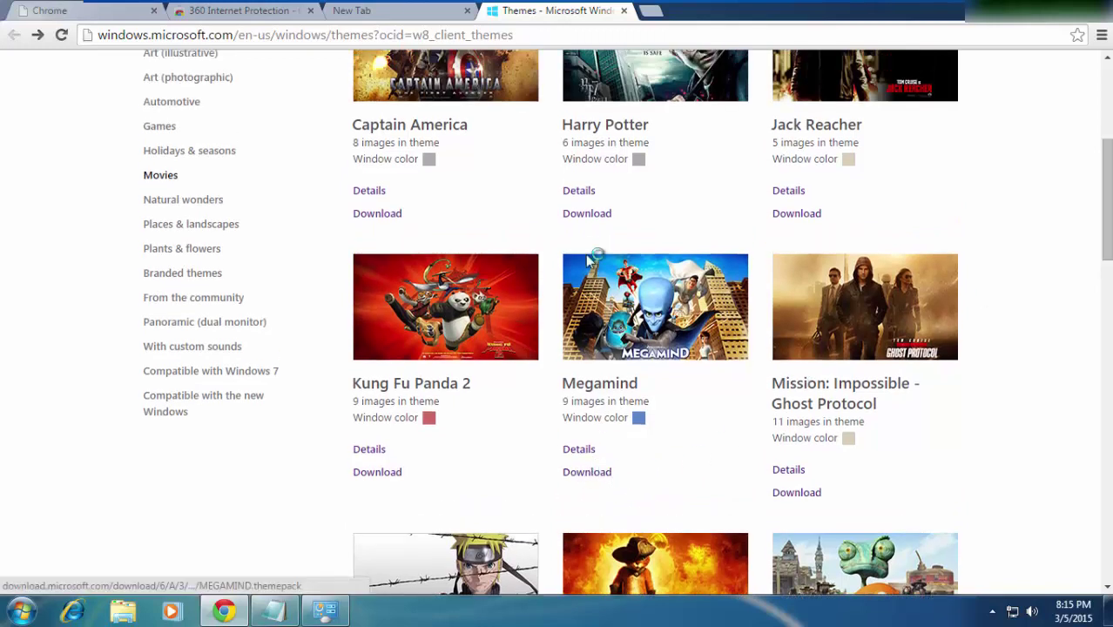
click(587, 214)
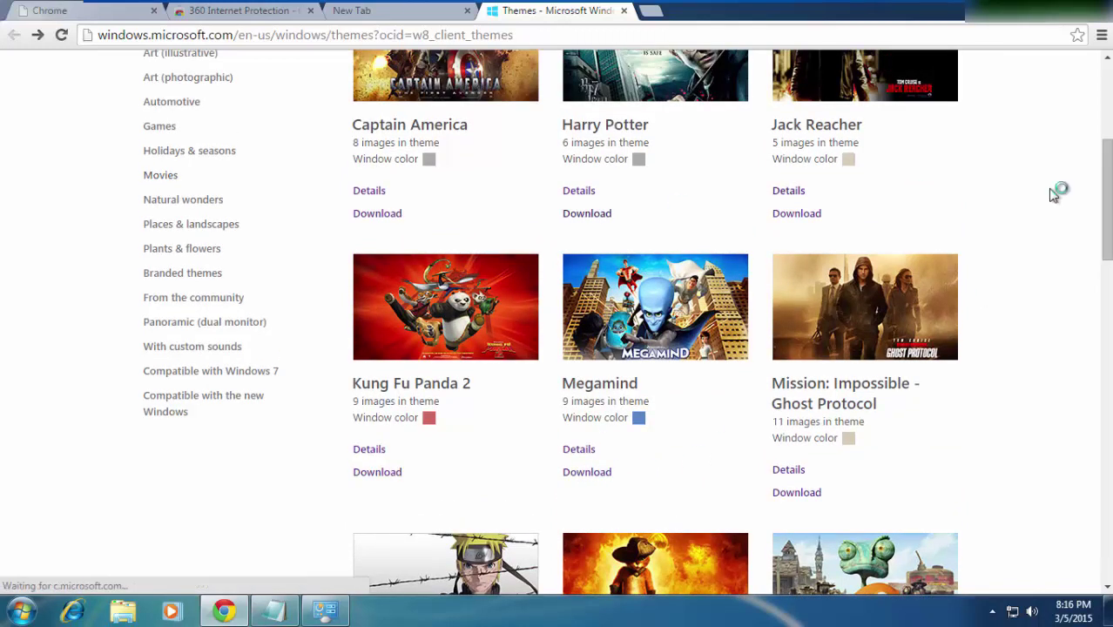
drag(1108, 245, 1106, 178)
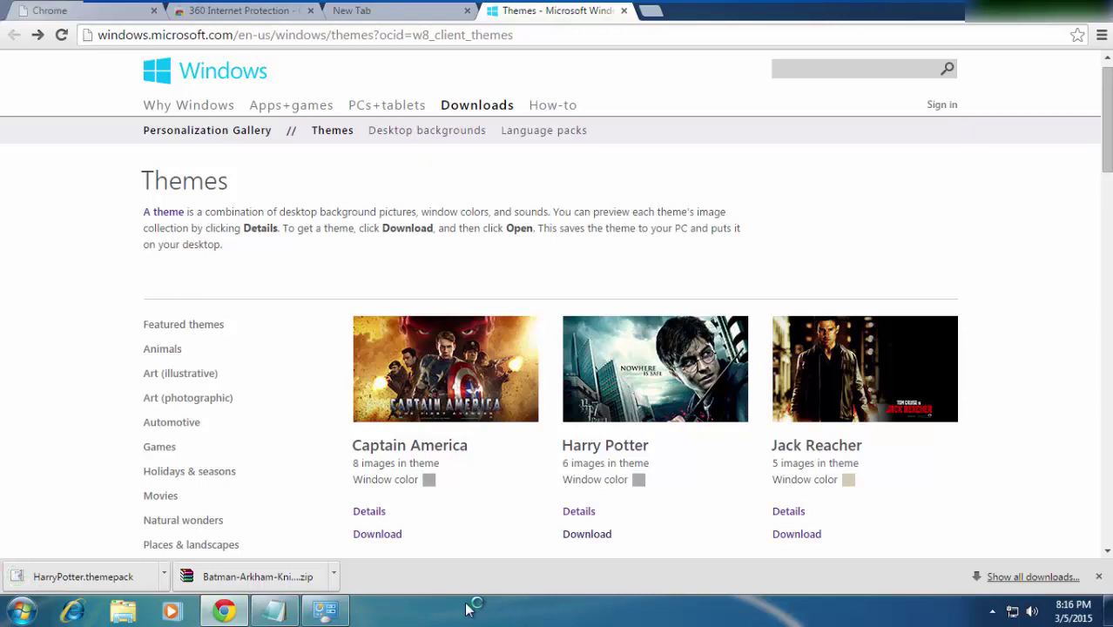
click(65, 582)
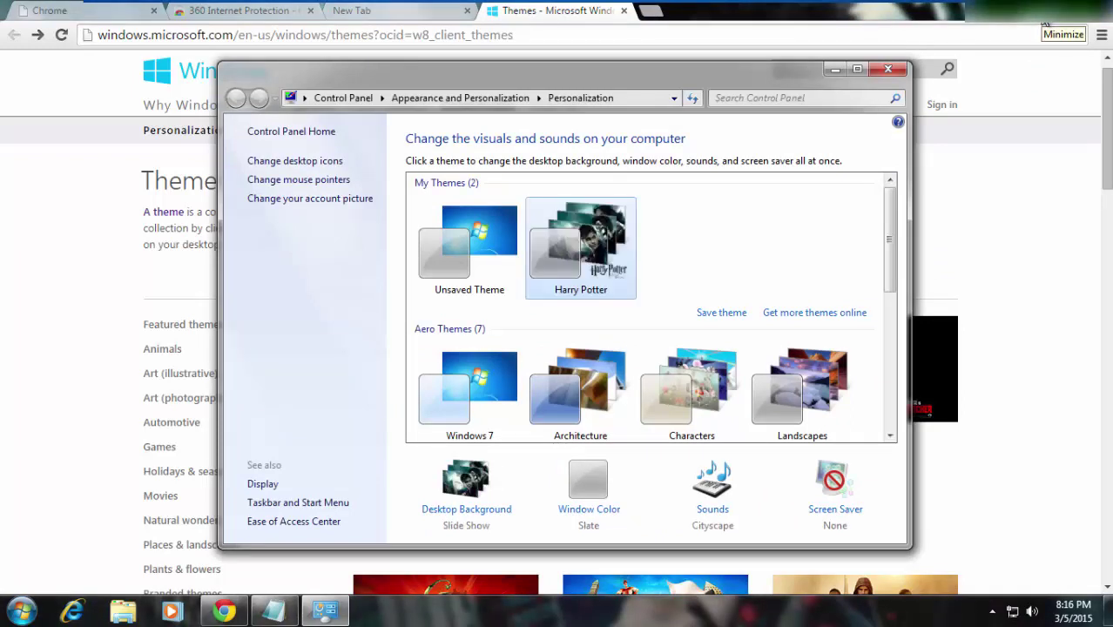
click(1045, 23)
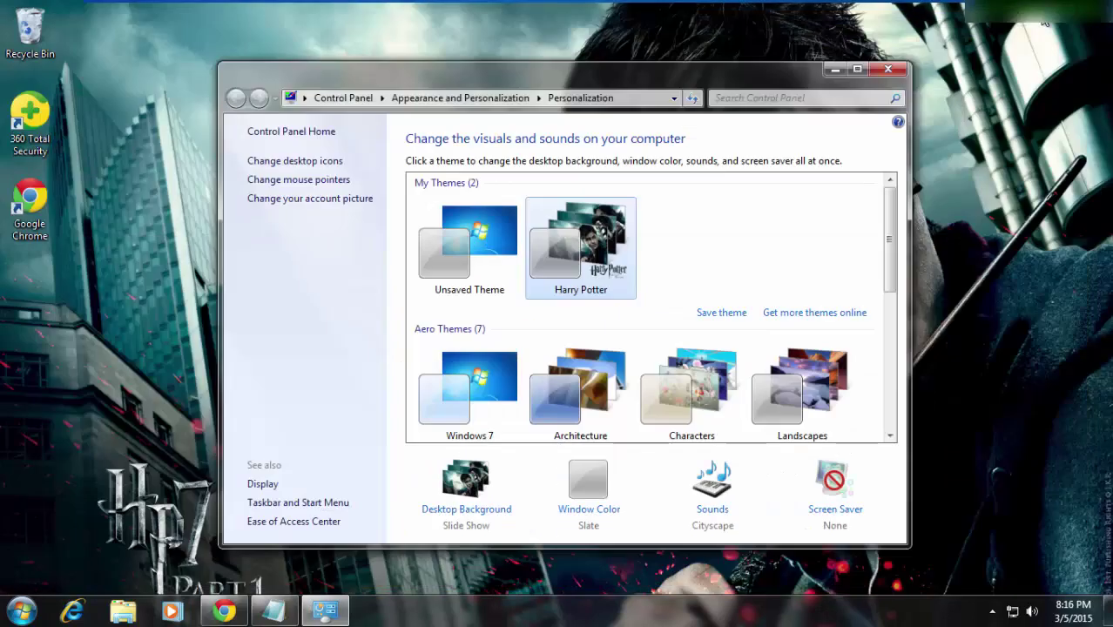
click(835, 69)
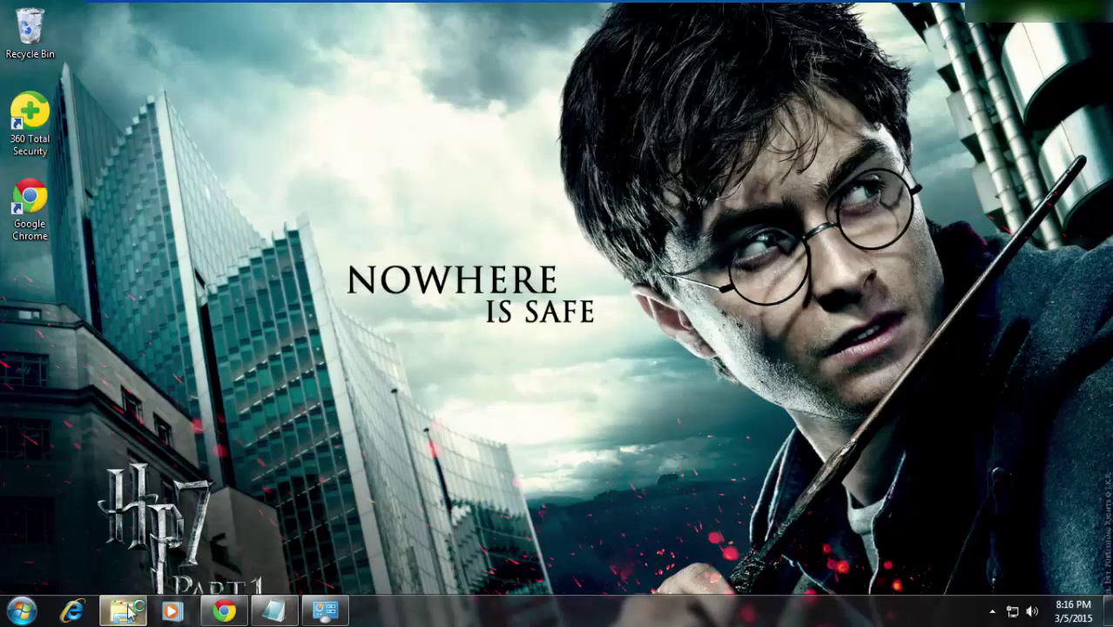
- Install Rainmeter 3.1 from the Downloads folder in English as a standard 64-bit installation that launches on startup, and run it
click(128, 612)
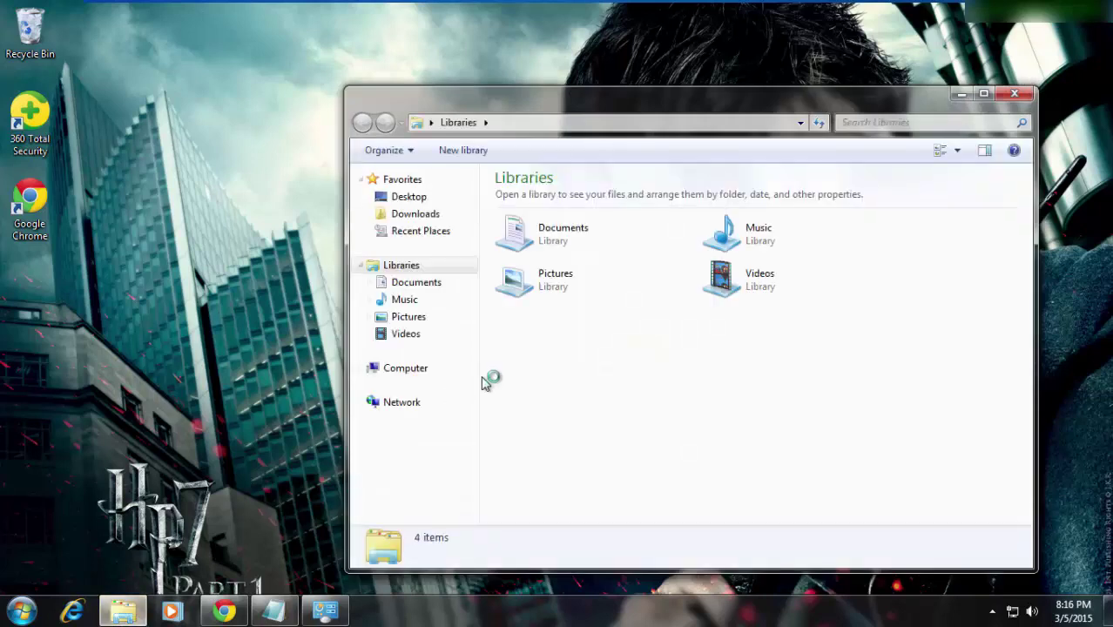
click(445, 218)
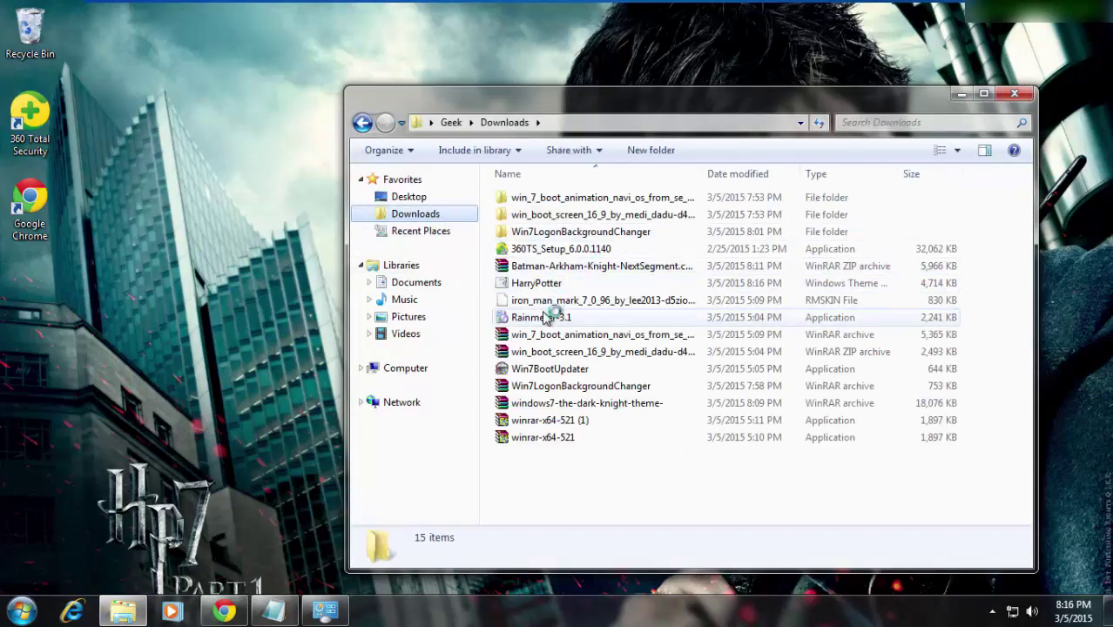
click(547, 318)
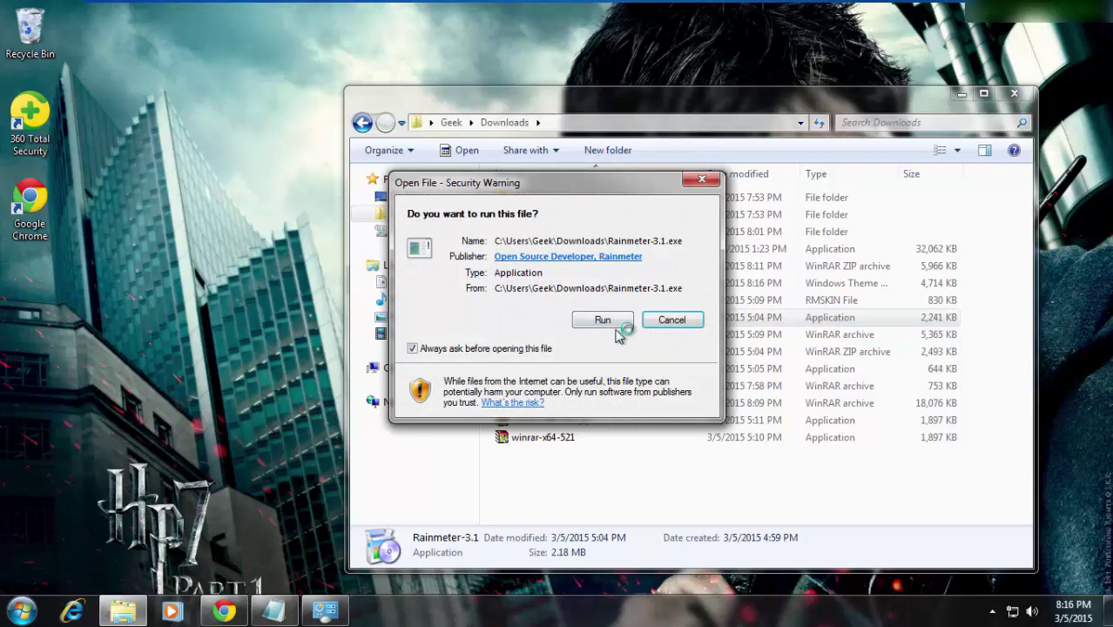
click(613, 324)
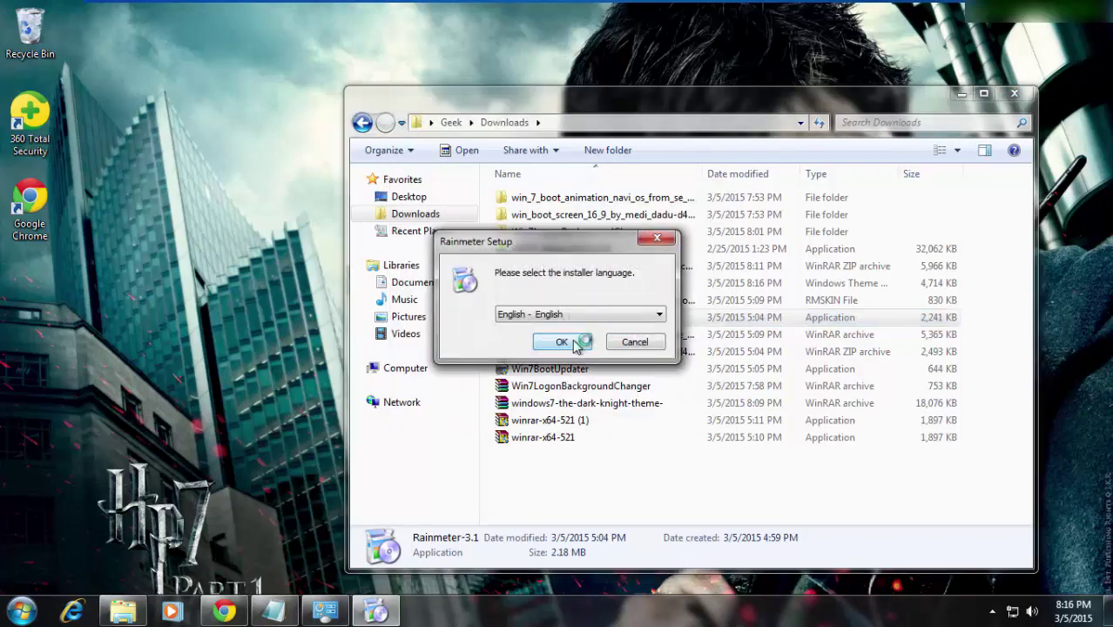
click(575, 344)
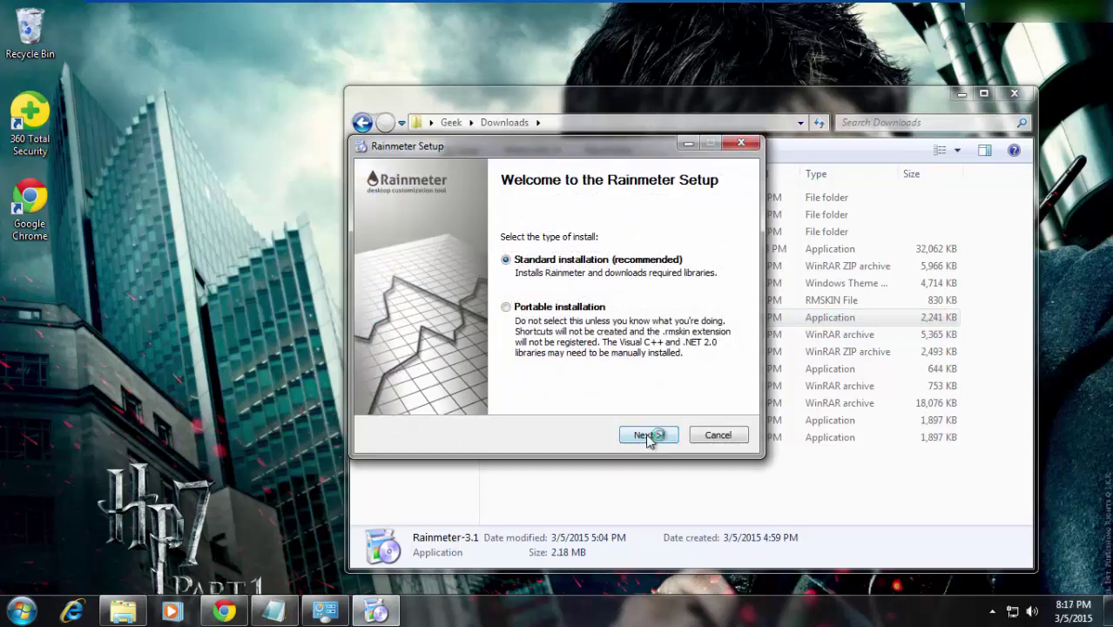
click(648, 435)
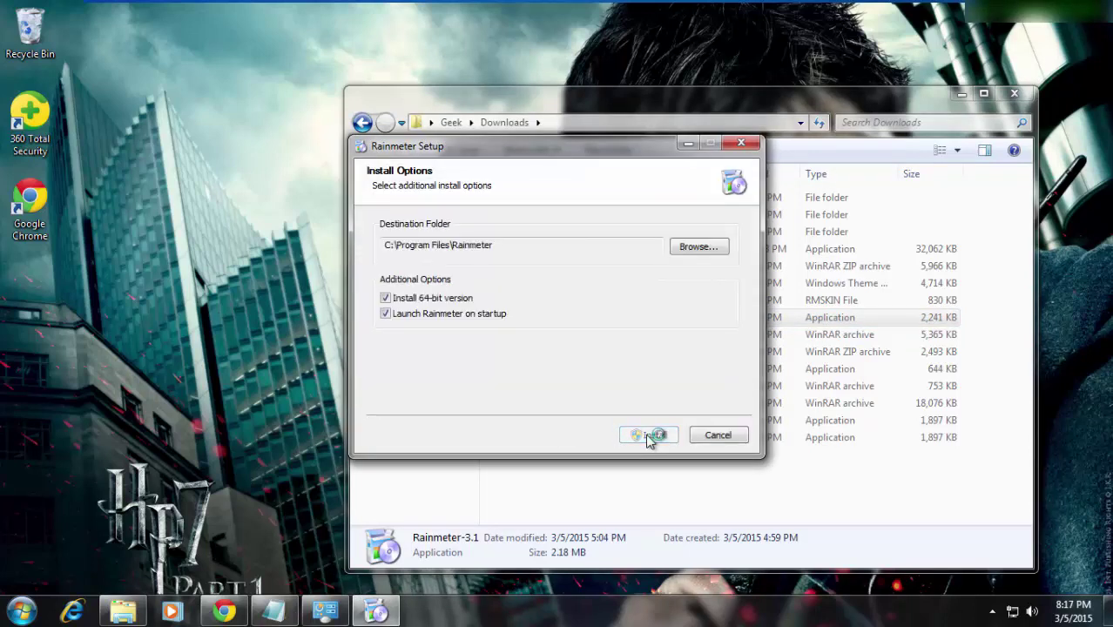
click(647, 436)
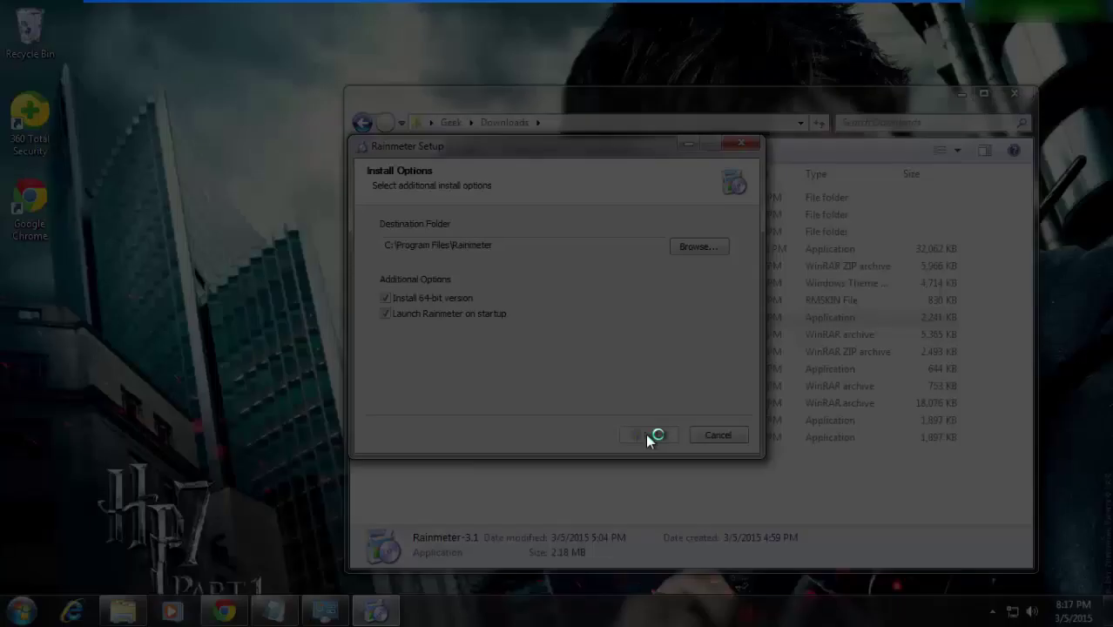
click(629, 320)
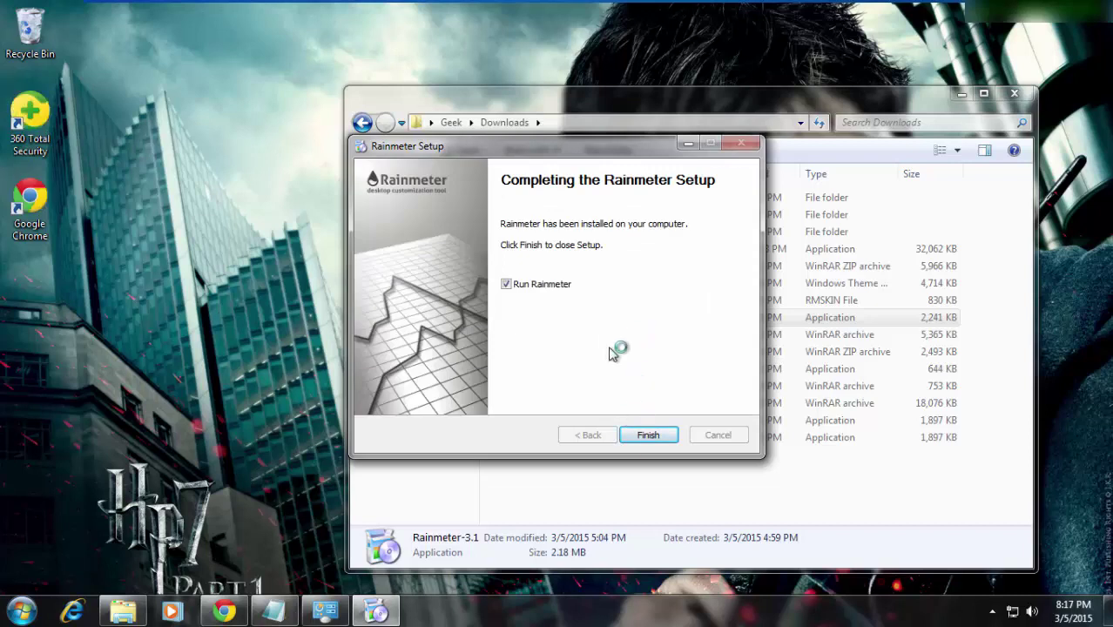
click(649, 437)
- Install the Iron Man Mark 7 Rainmeter skin package from the Downloads folder and close the folder window
drag(671, 106, 411, 120)
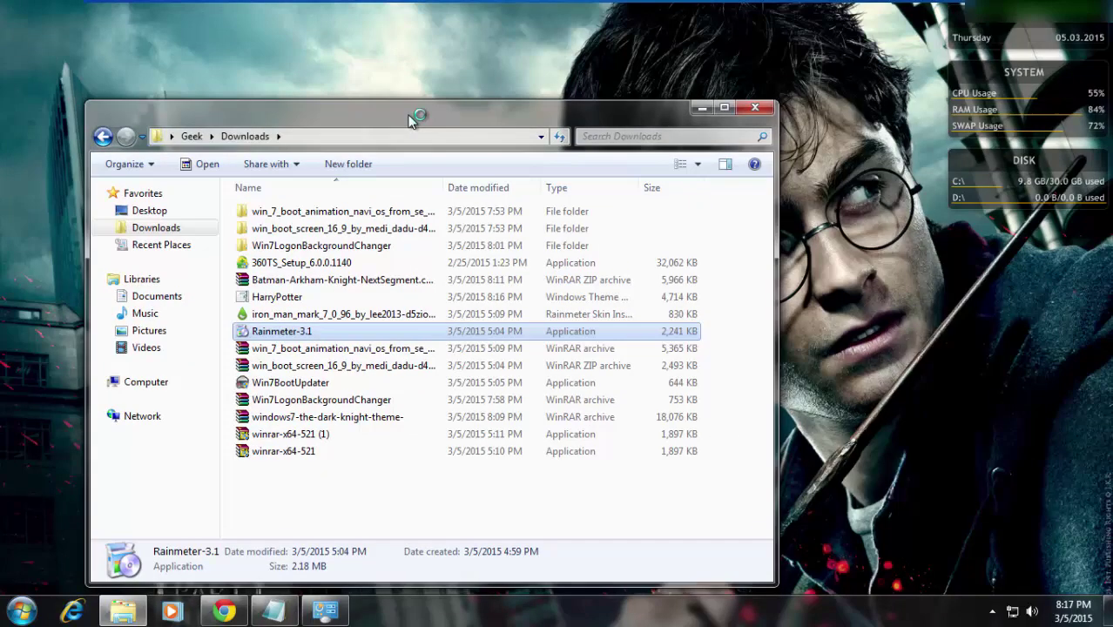
click(329, 317)
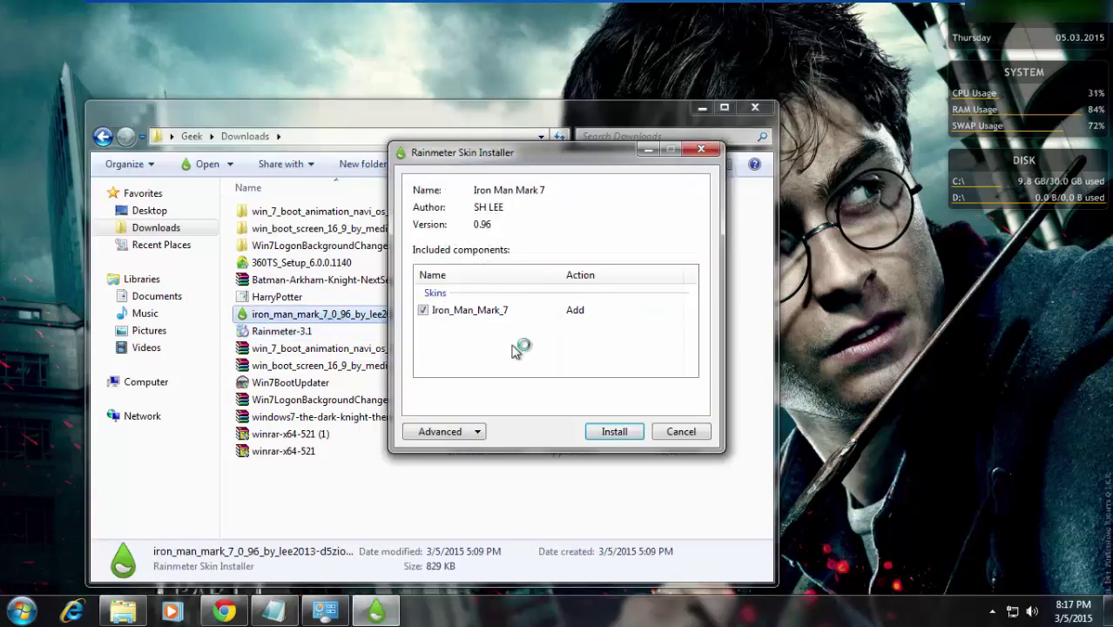
click(615, 432)
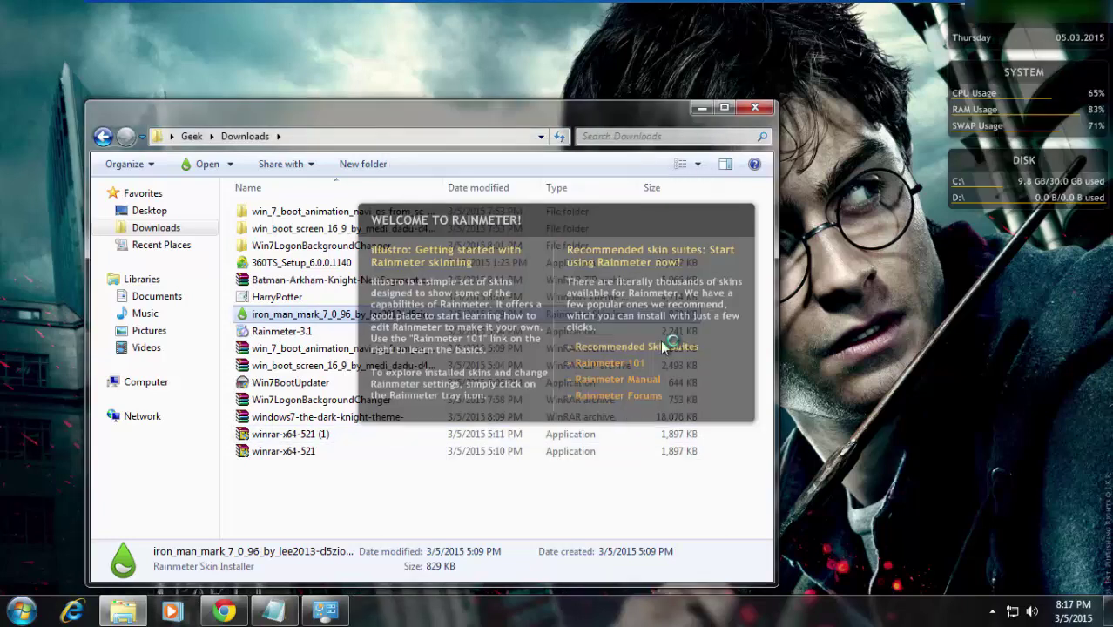
click(756, 108)
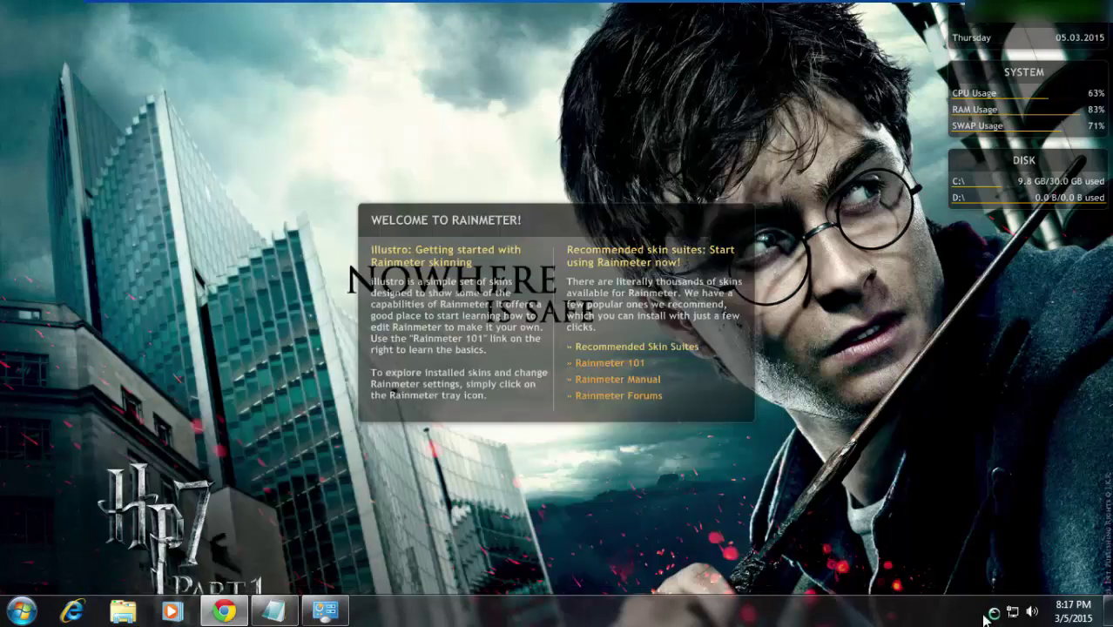
- Open the Rainmeter manager, expand the Iron_Man_Mark_7 skin folder, and look at the saved layouts before returning to the skins
click(991, 613)
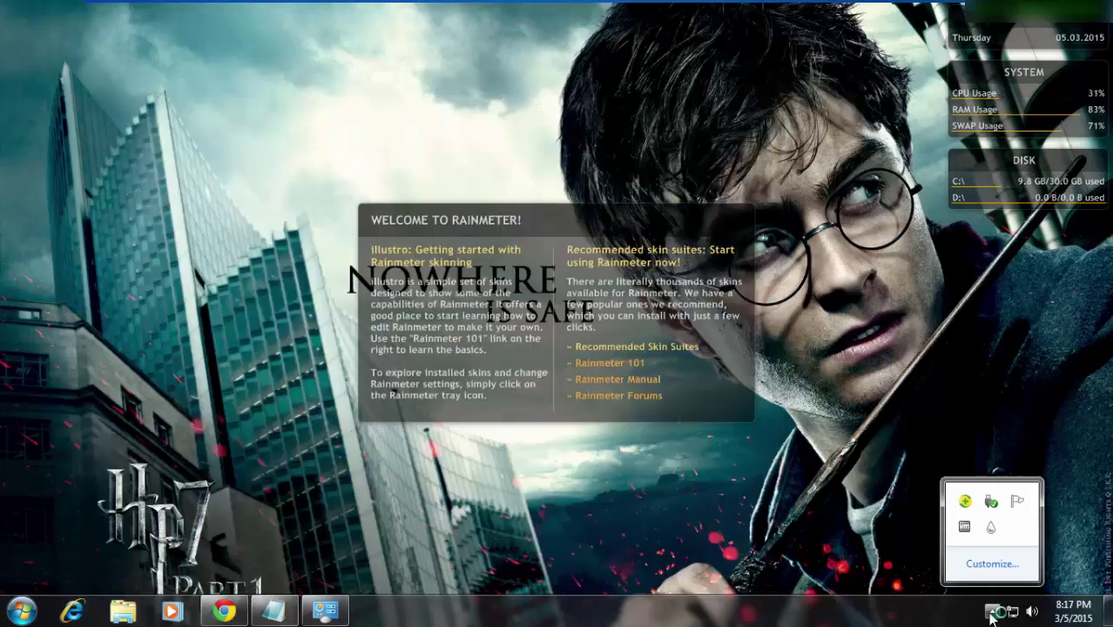
click(991, 531)
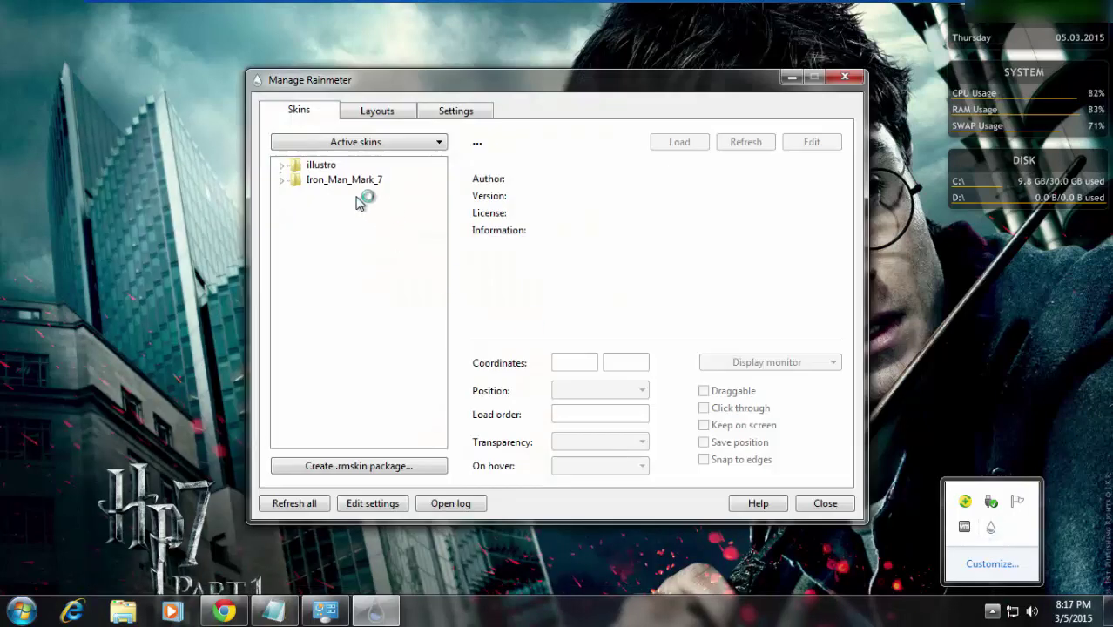
click(282, 182)
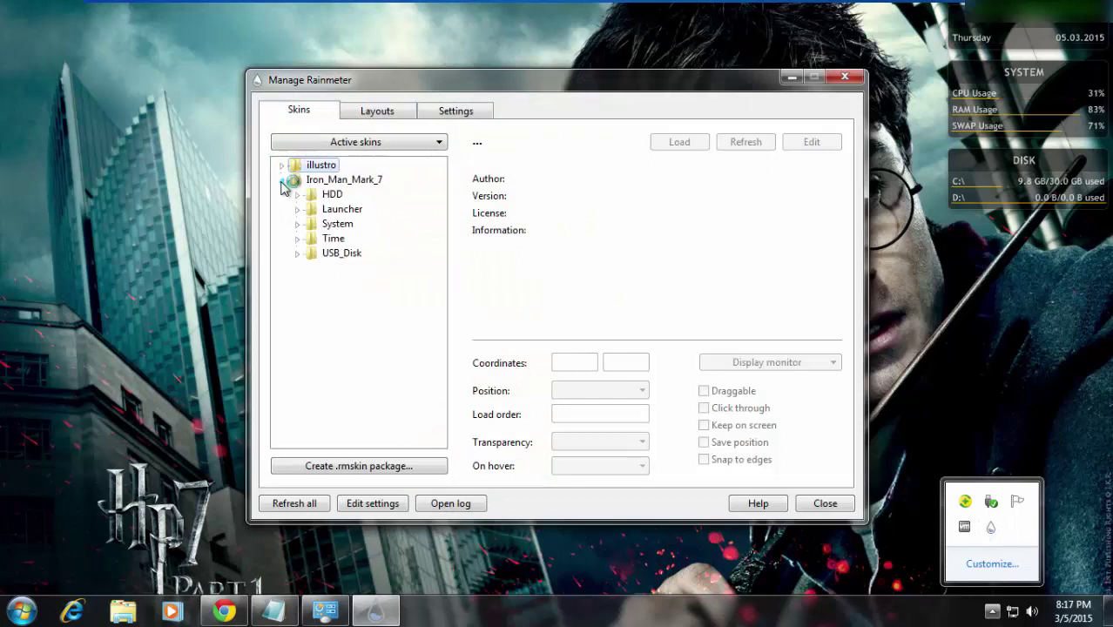
click(357, 180)
click(376, 114)
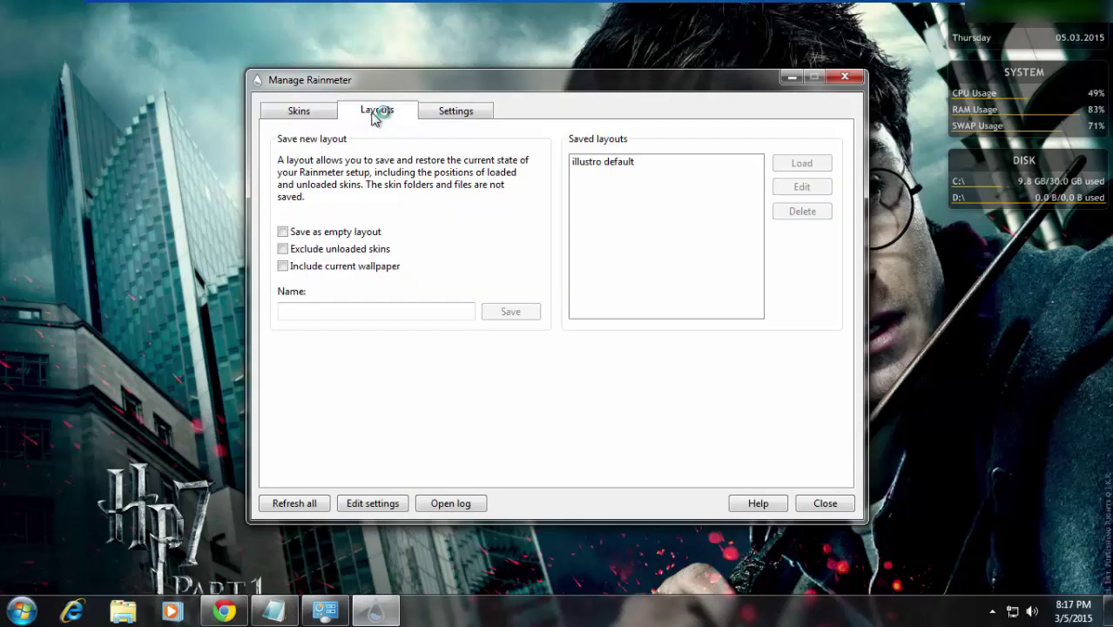
click(294, 113)
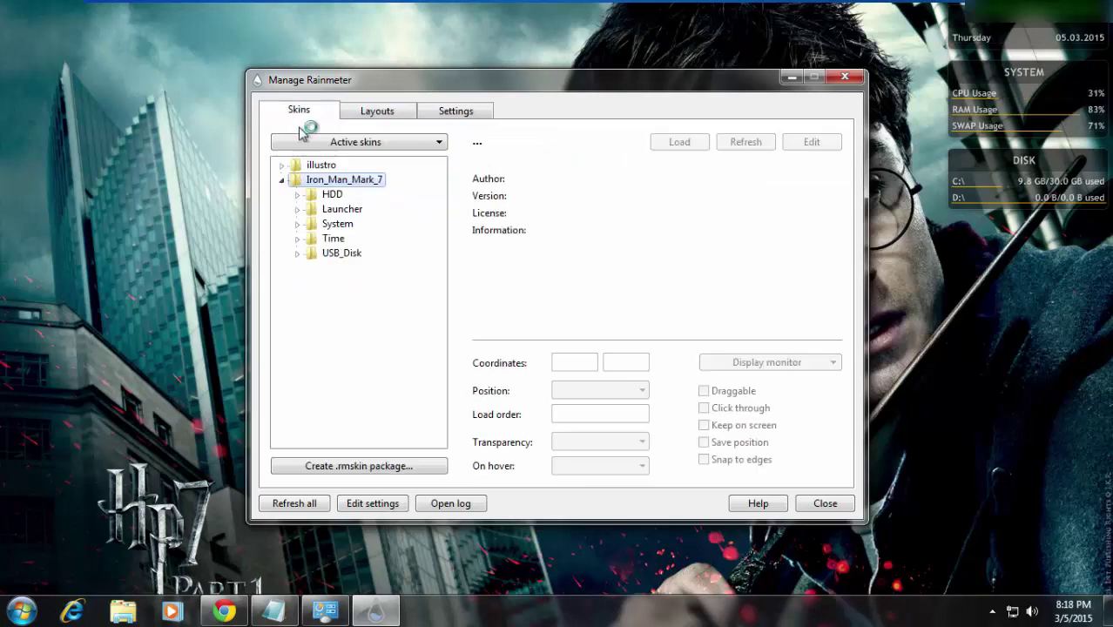
- Unload the HDD.ini skin of Iron_Man_Mark_7 and load it again onto the desktop
click(297, 194)
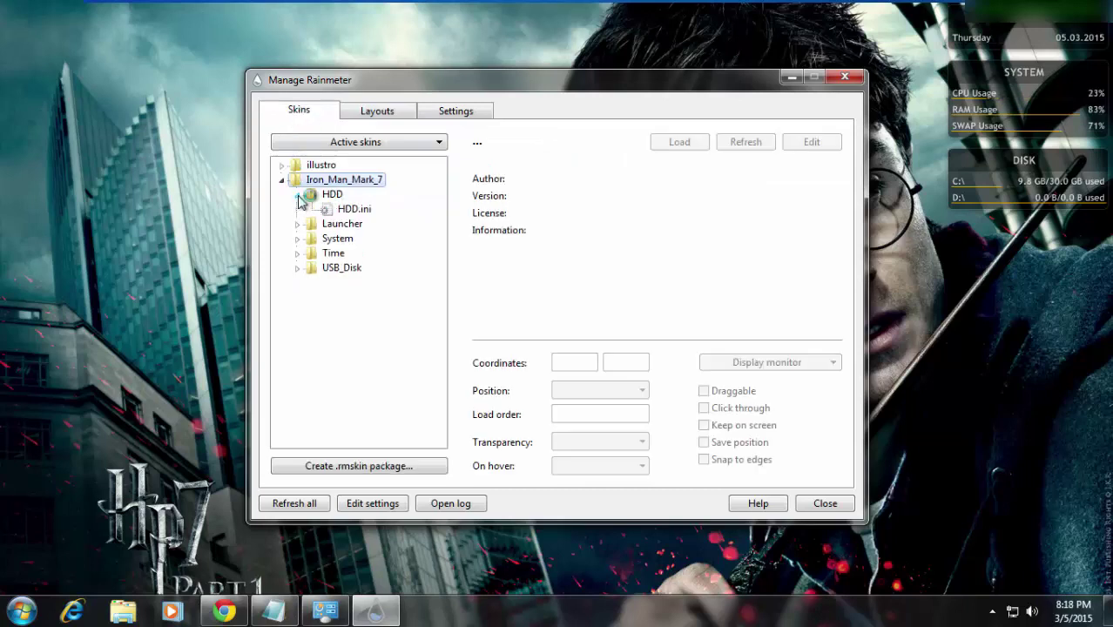
click(344, 211)
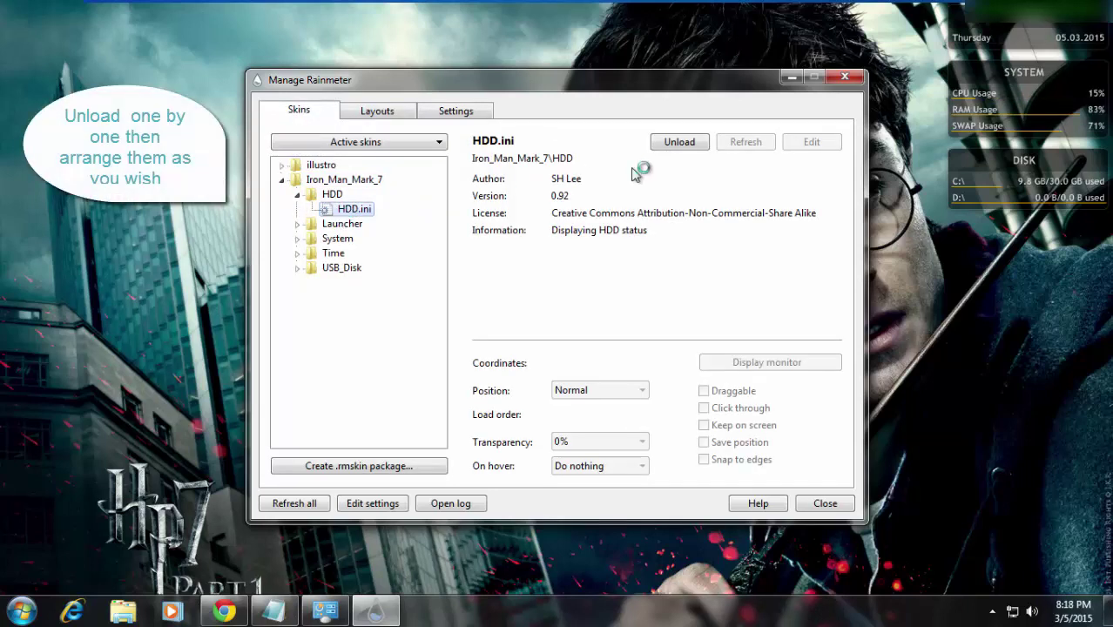
click(695, 142)
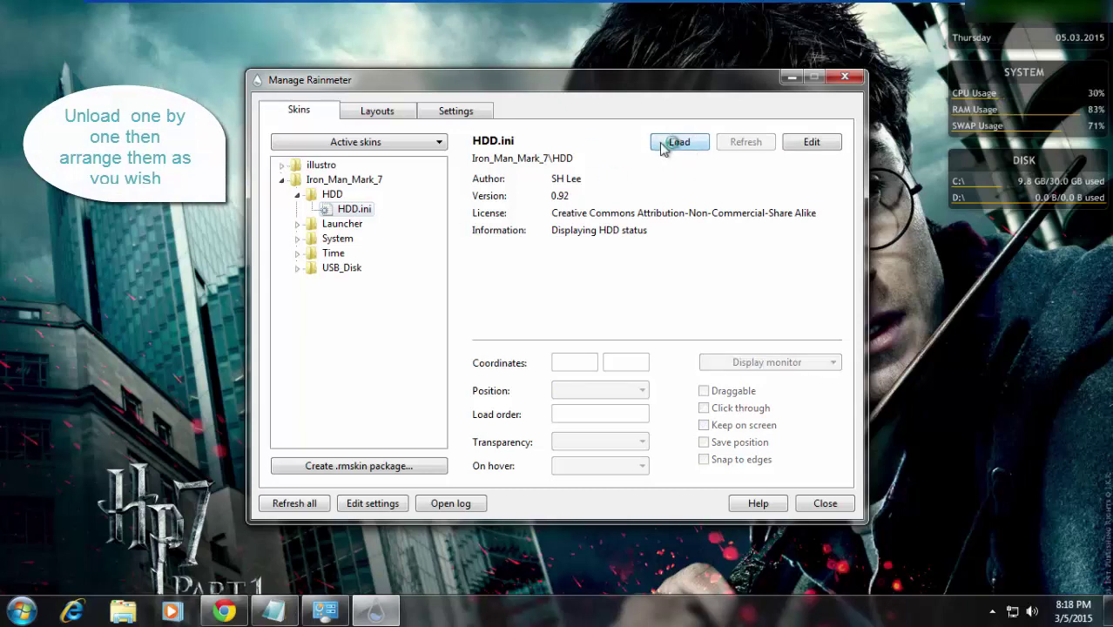
click(679, 142)
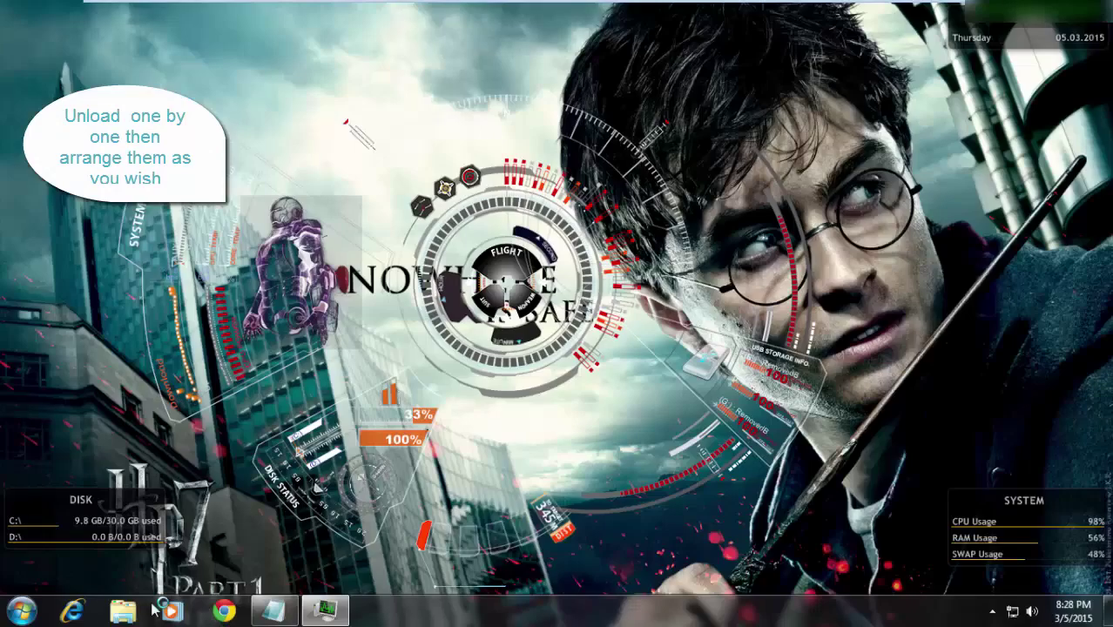
- Run Win7LogonBackgroundChanger as administrator from the nested Win7LogonBackgroundChanger folder in Downloads and allow it to make changes
click(126, 614)
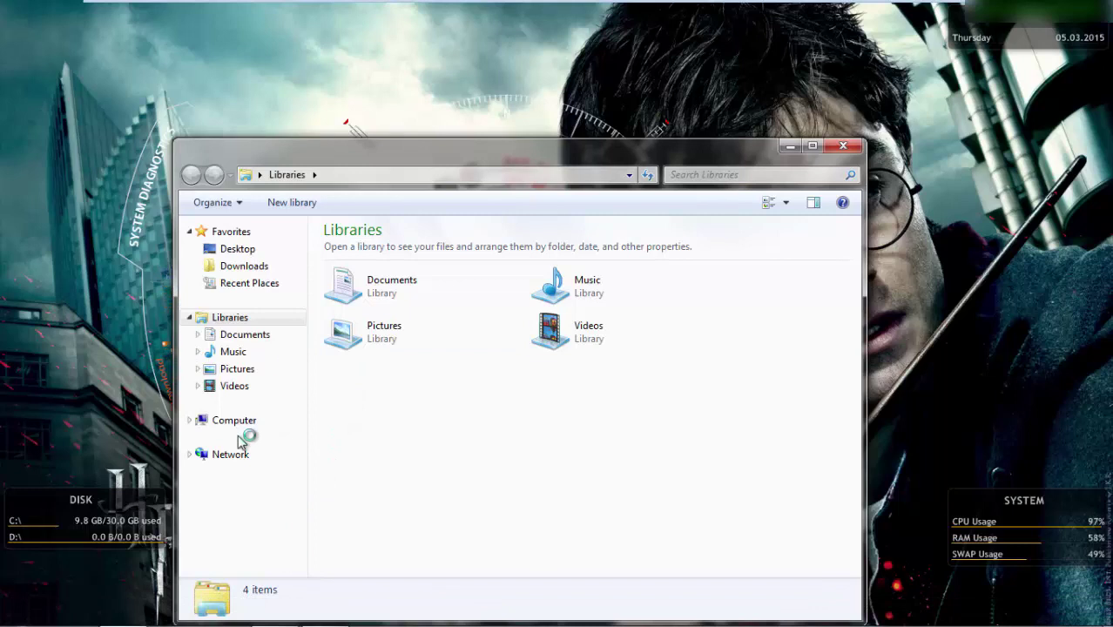
click(272, 270)
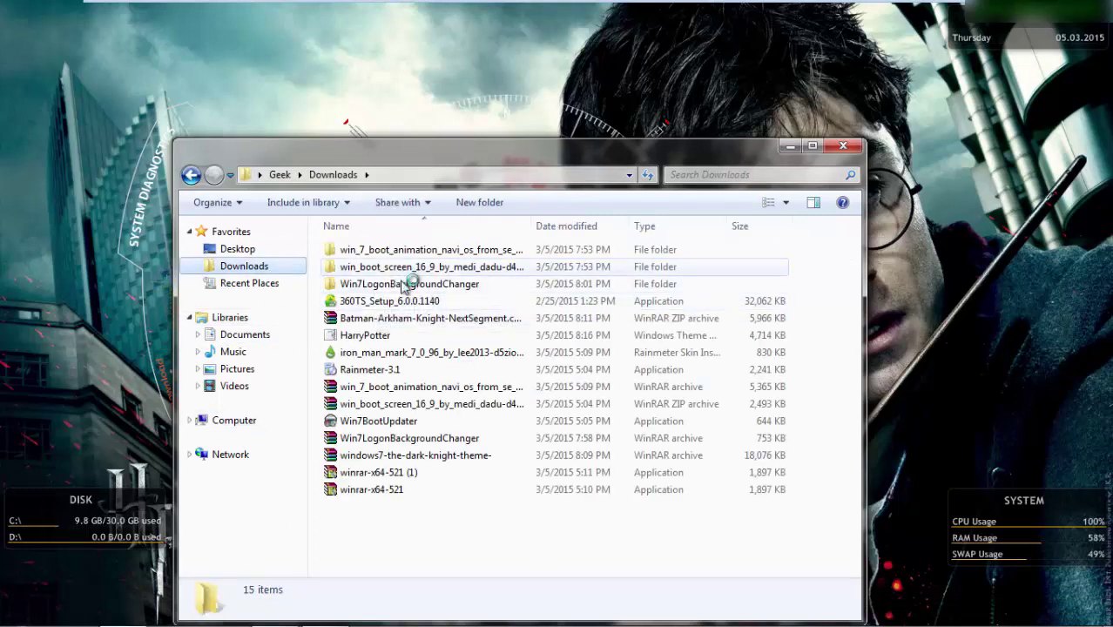
click(418, 439)
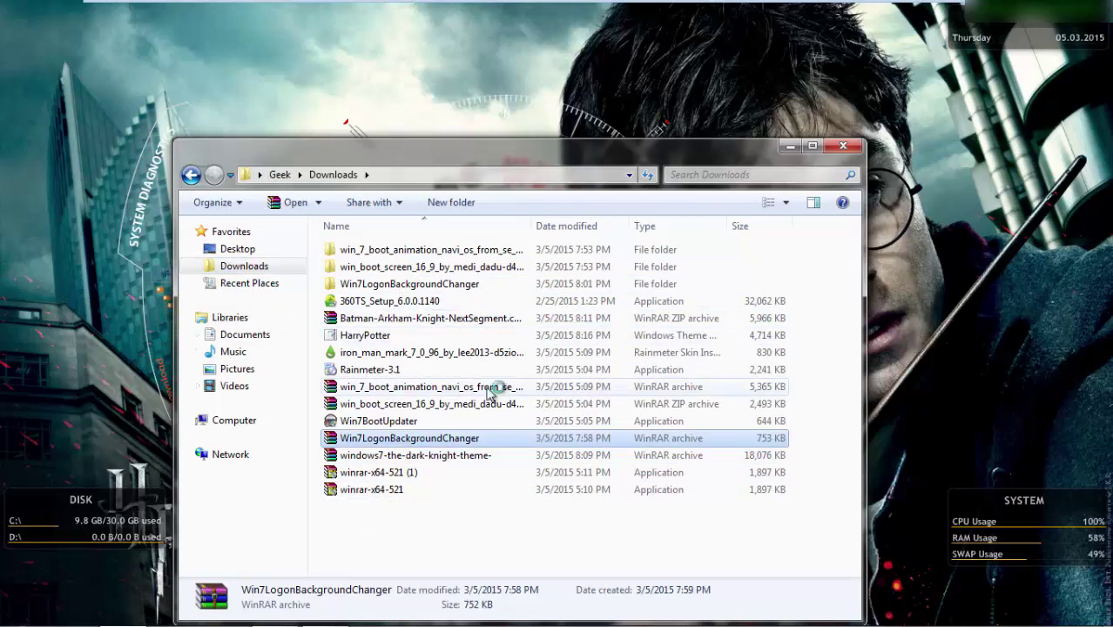
double_click(480, 286)
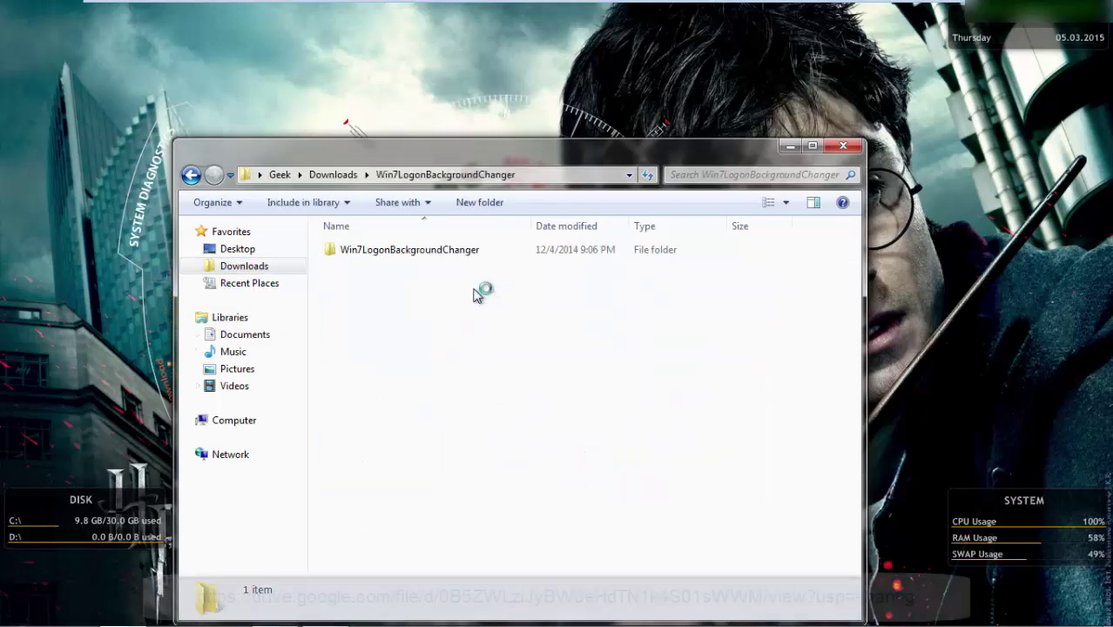
double_click(464, 254)
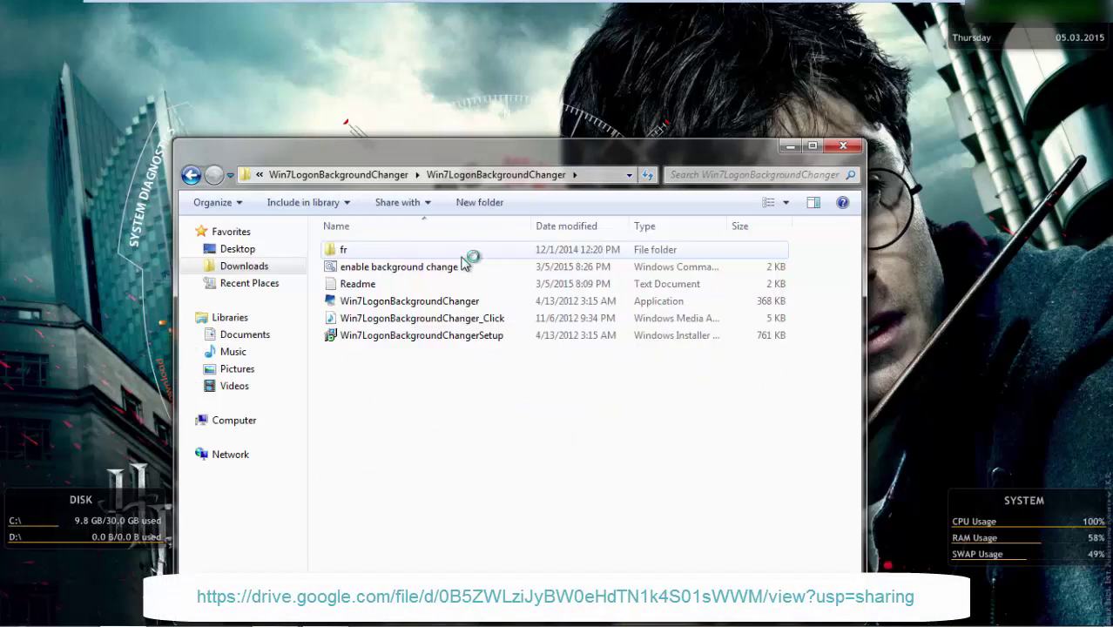
double_click(449, 302)
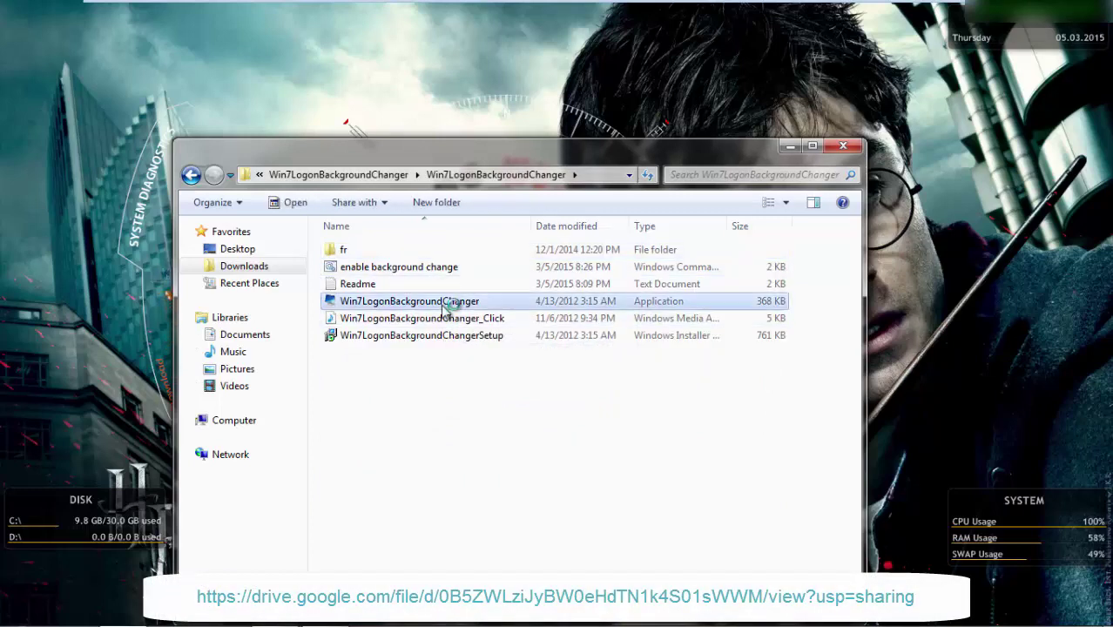
right_click(446, 305)
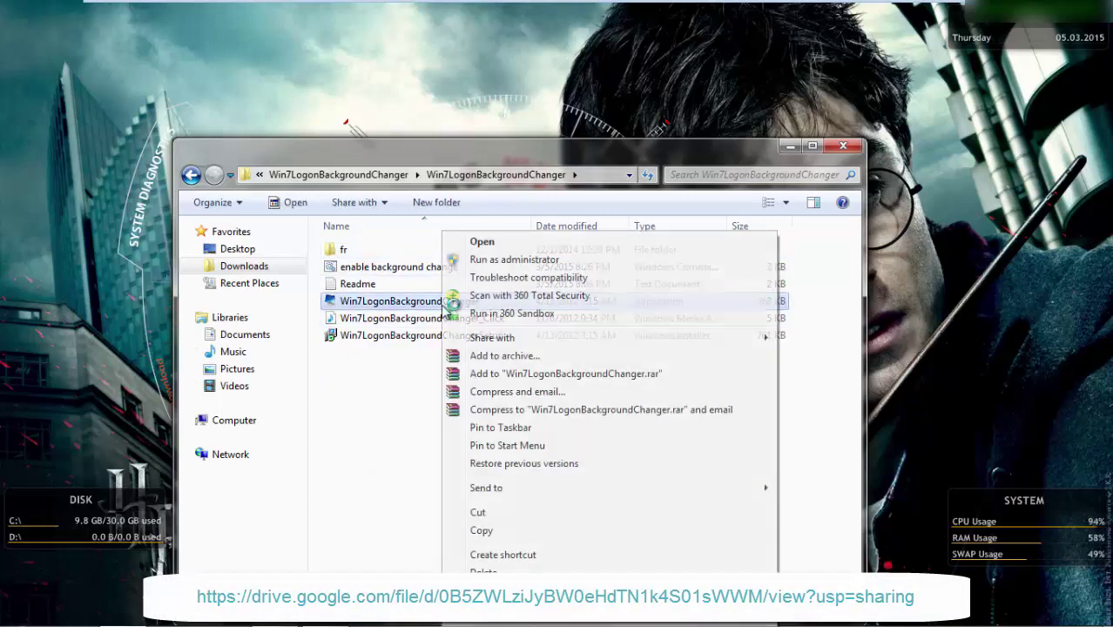
click(497, 260)
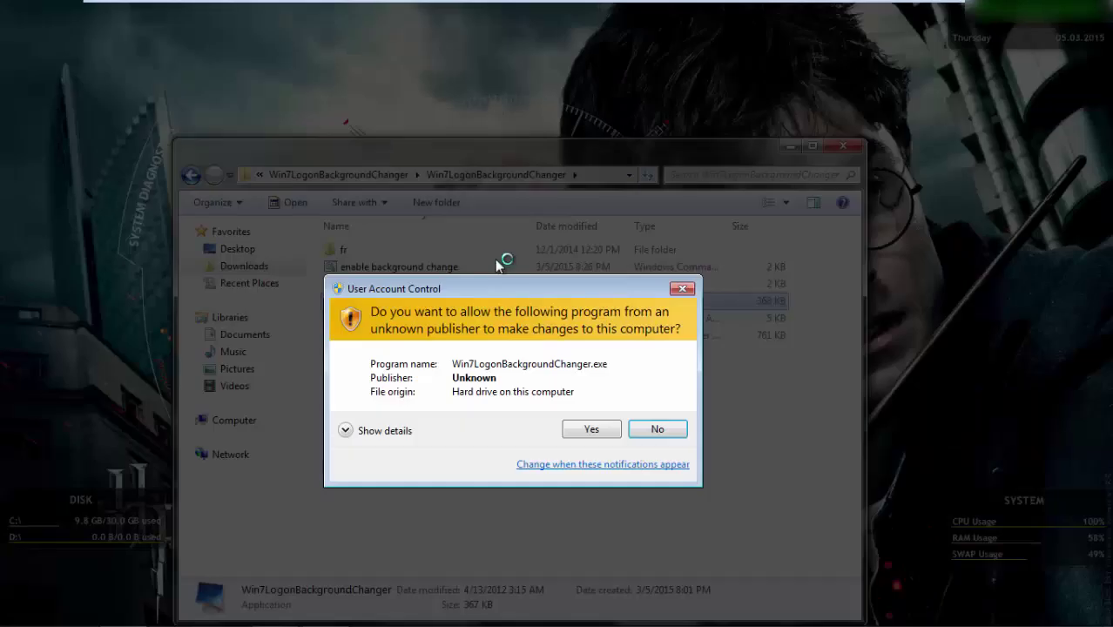
click(592, 429)
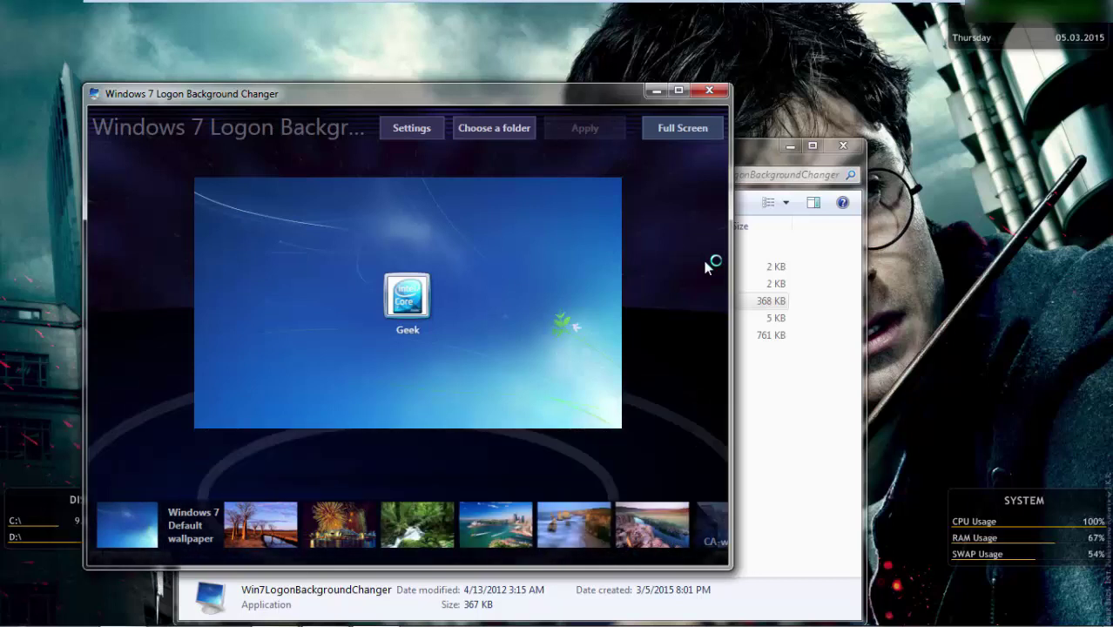
- Apply the forest waterfall picture AU-wp3.jpg as the logon background, and close the background changer and the folder window
click(422, 543)
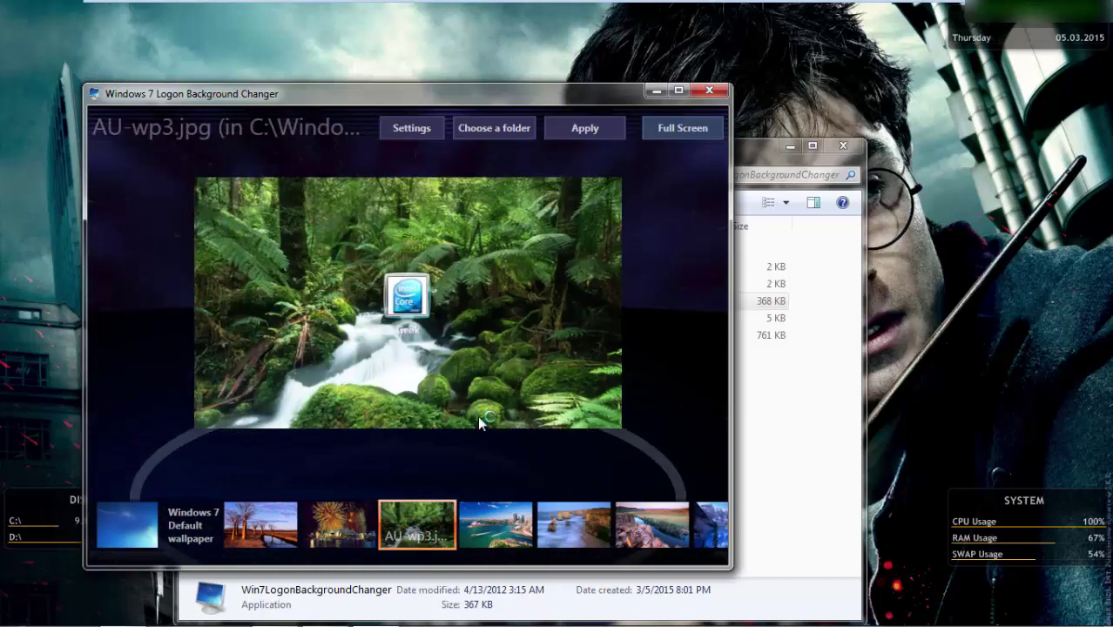
click(587, 131)
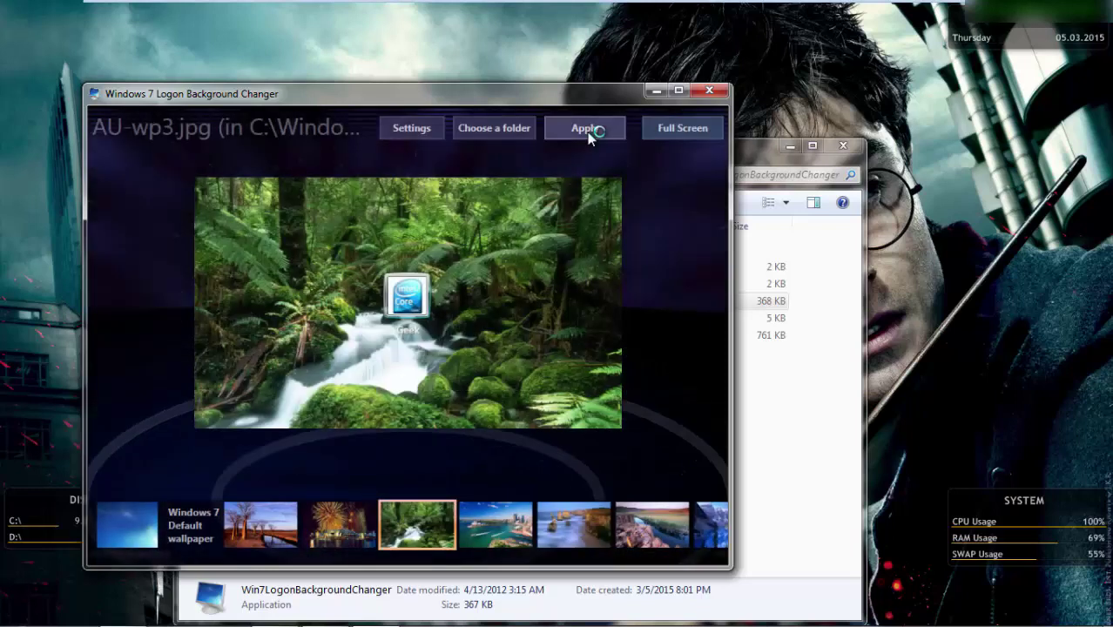
click(710, 92)
click(843, 146)
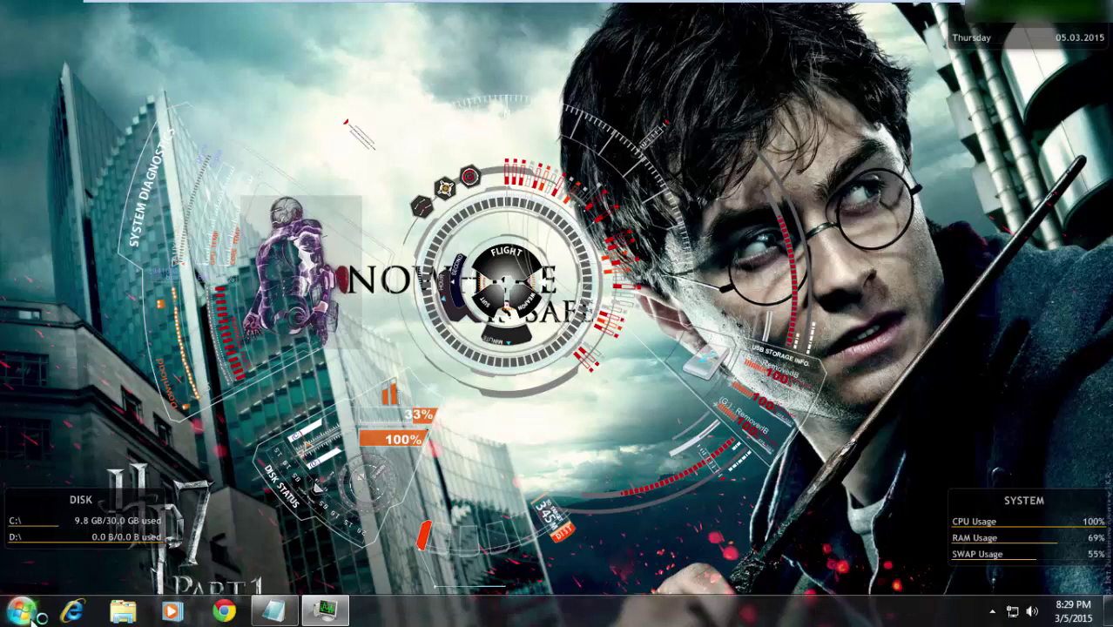
- Restart the computer and log back in to the user account by entering the account password
click(21, 612)
mouse_move(284, 569)
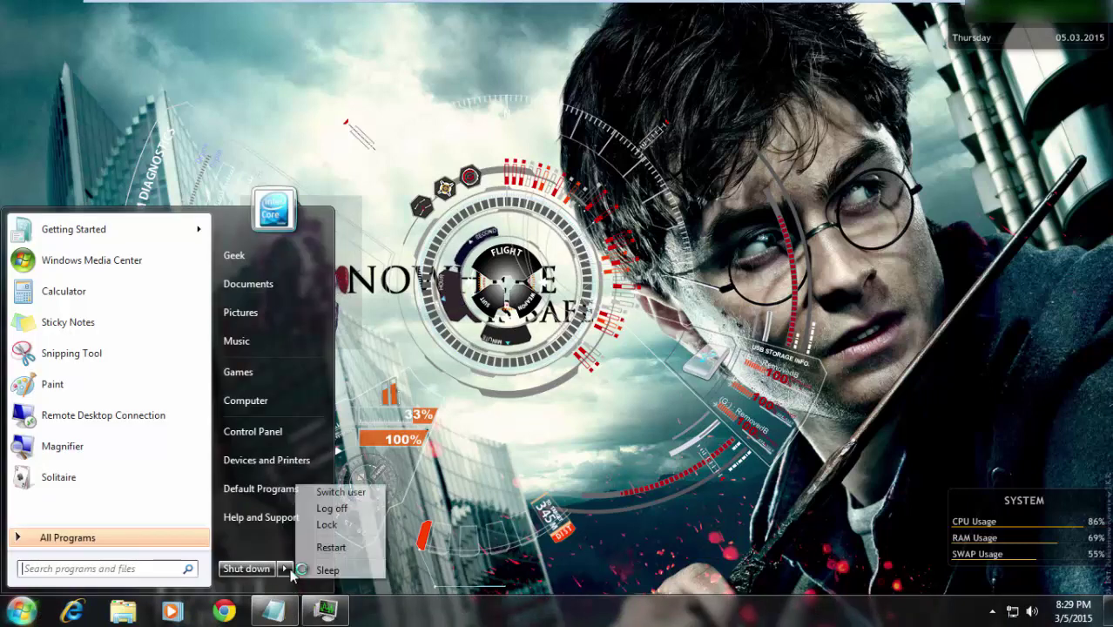
click(348, 556)
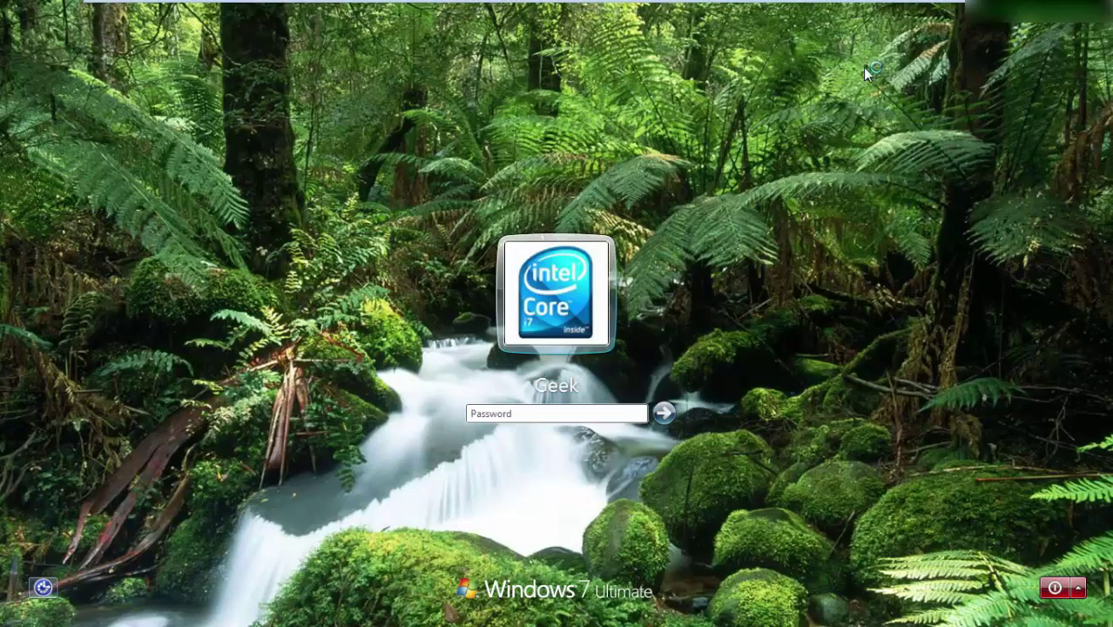
text(*)
key(Return)
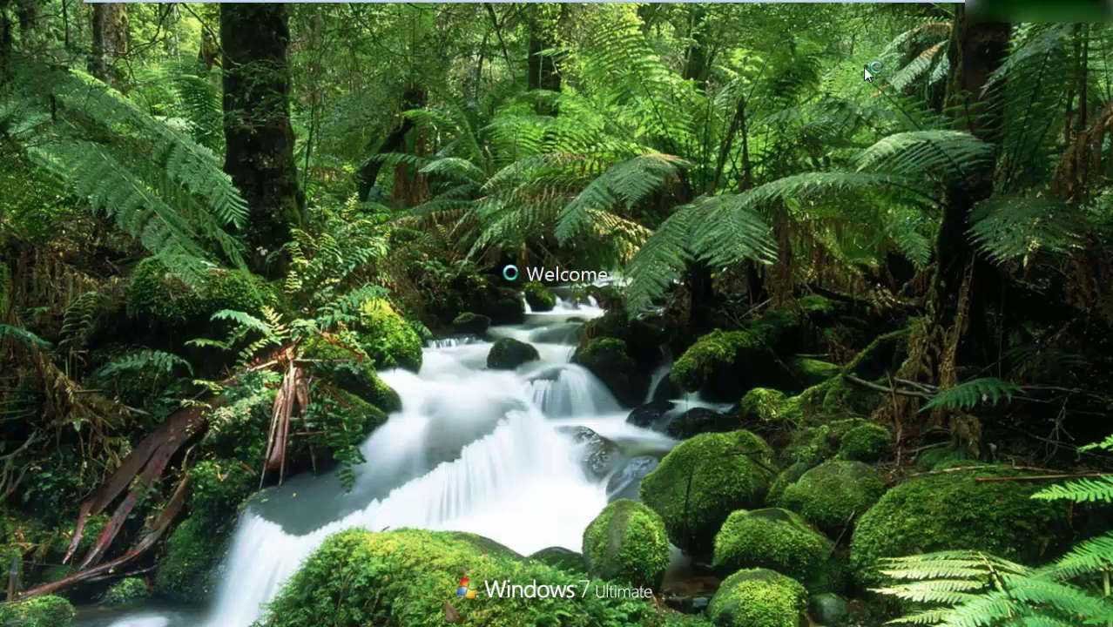